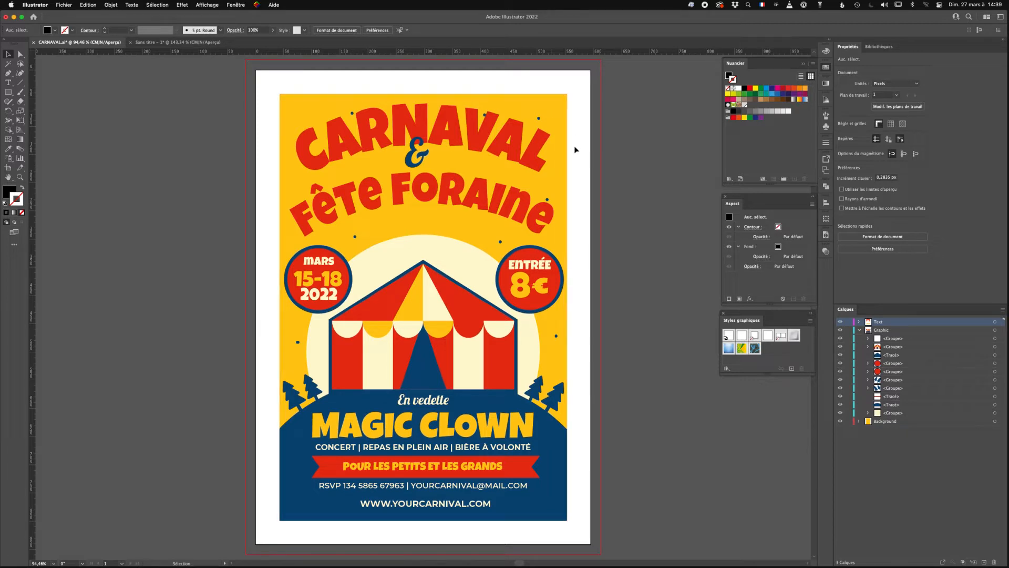
Step: Select the poster's yellow background rectangle and give it a bright blue stroke
left_click(566, 164)
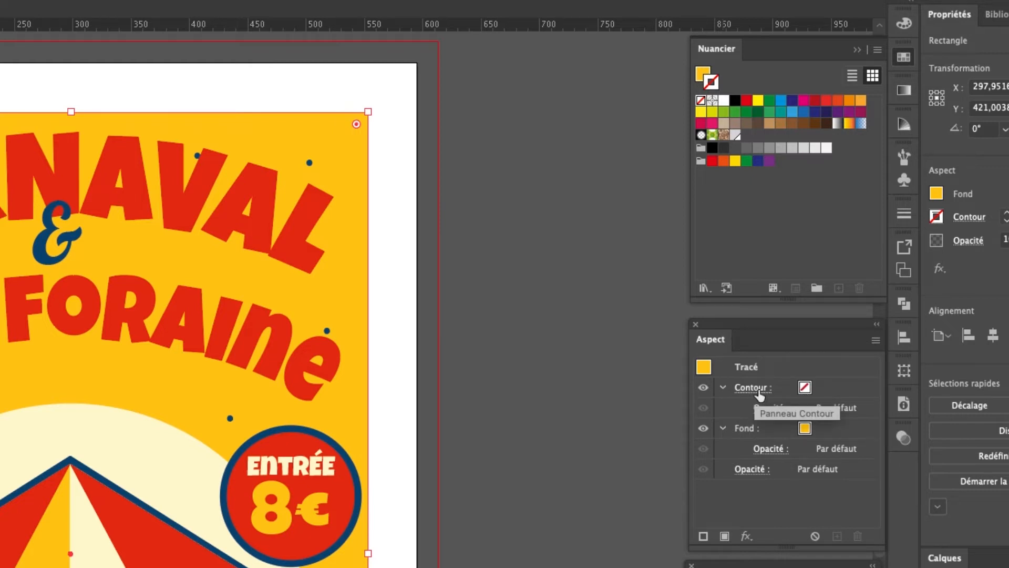
left_click(806, 389)
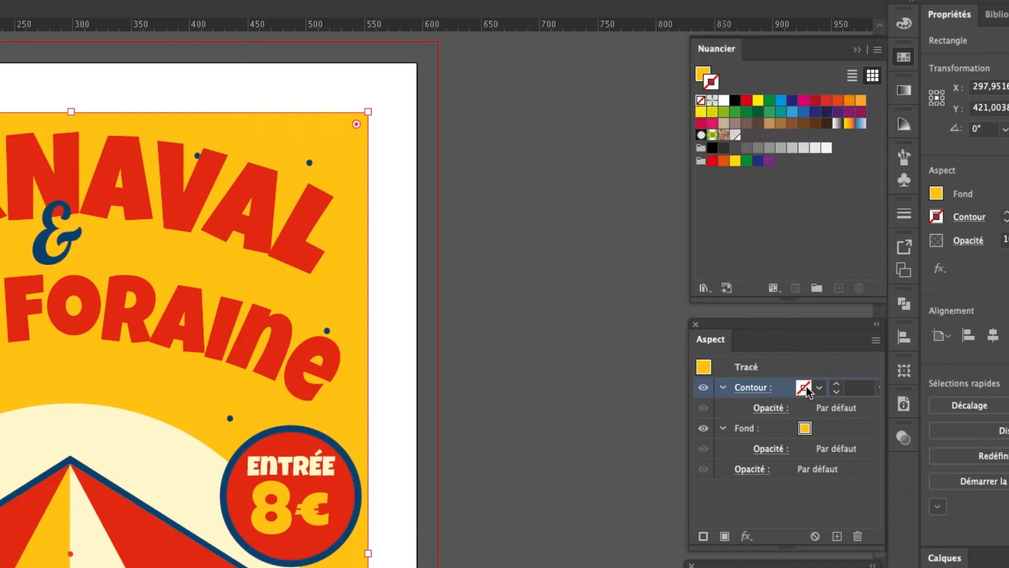
left_click(806, 389)
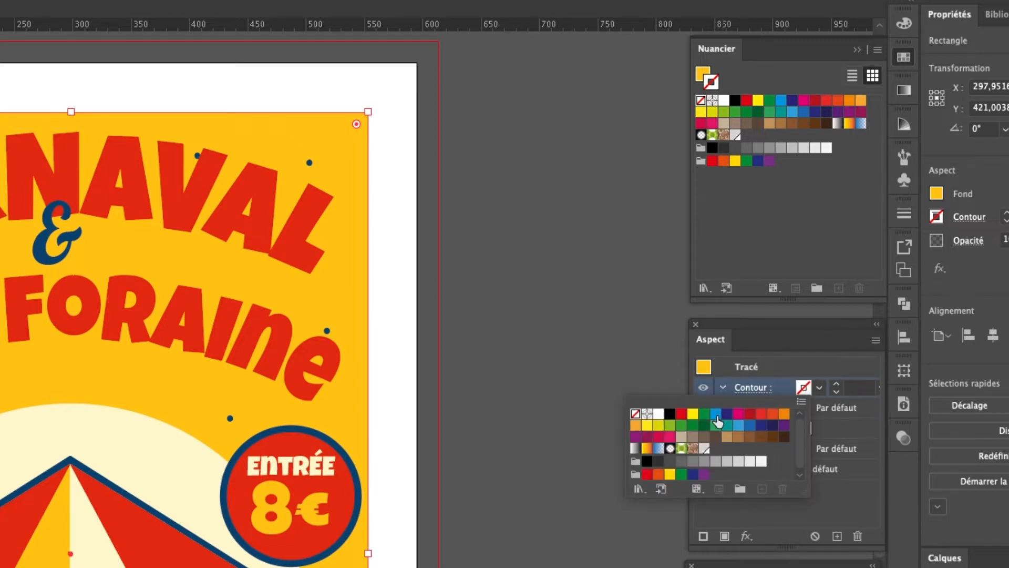
left_click(716, 414)
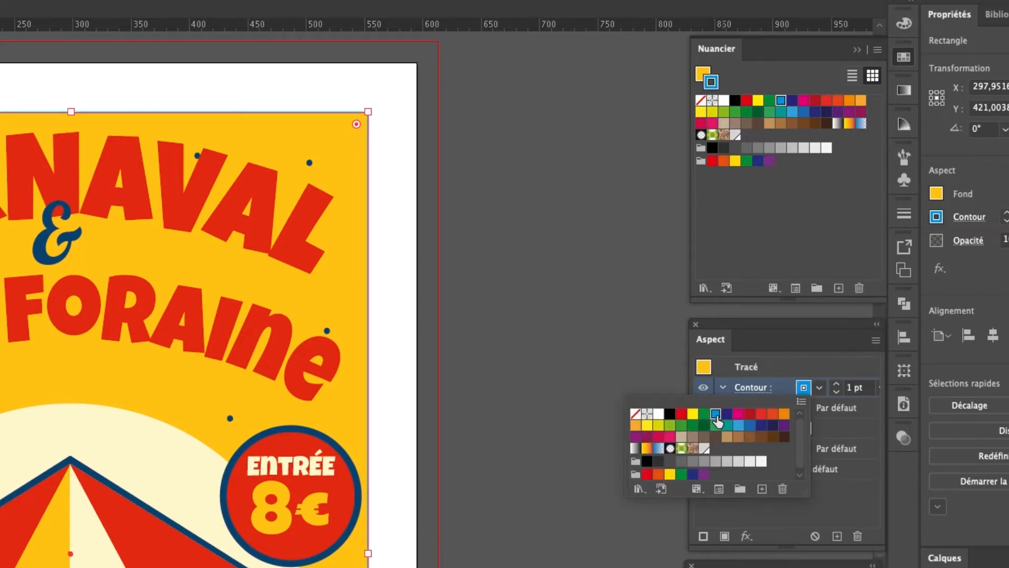
left_click(796, 367)
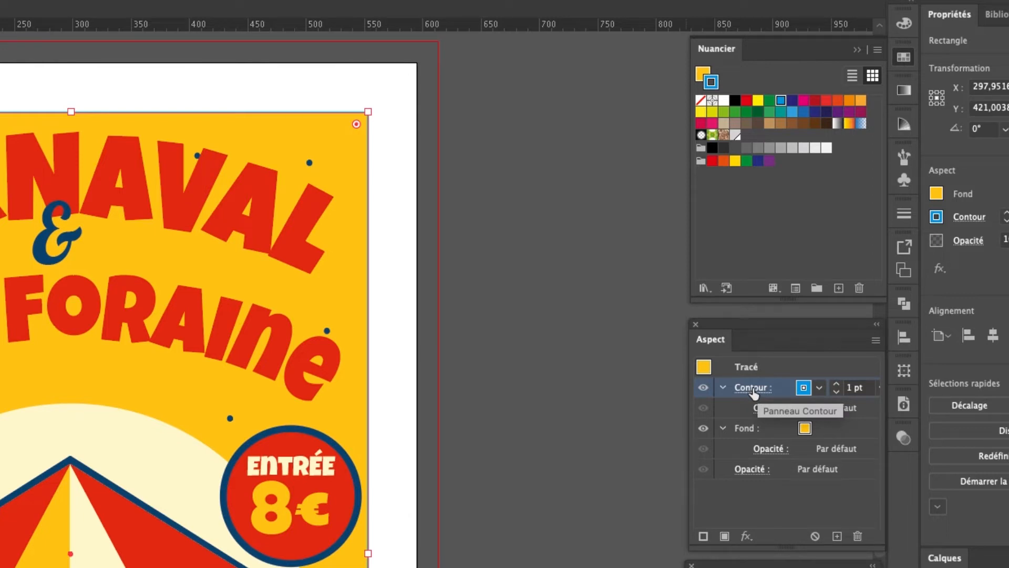
Step: Align the blue stroke to the outside of the rectangle and set its weight to 42 pt
left_click(751, 389)
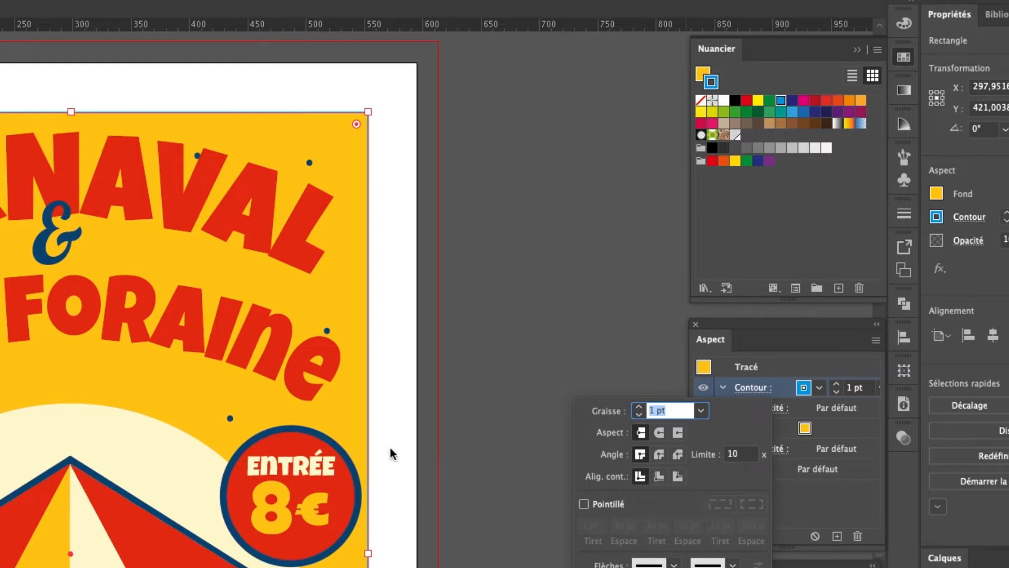
left_click(678, 478)
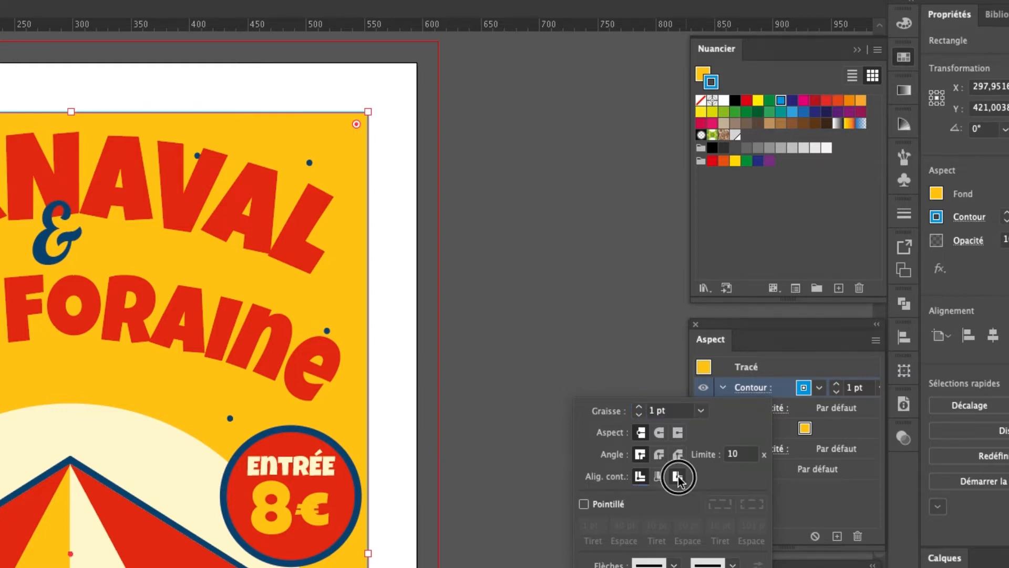
left_click(639, 406)
left_click(640, 407)
left_click(639, 407)
left_click(640, 406)
left_click(639, 406)
left_click(639, 406)
left_click(640, 406)
left_click(640, 407)
left_click(640, 407)
left_click(639, 406)
left_click(640, 406)
left_click(639, 407)
left_click(640, 406)
left_click(639, 407)
left_click(639, 407)
left_click(639, 406)
left_click(639, 406)
left_click(639, 406)
left_click(640, 406)
left_click(662, 413)
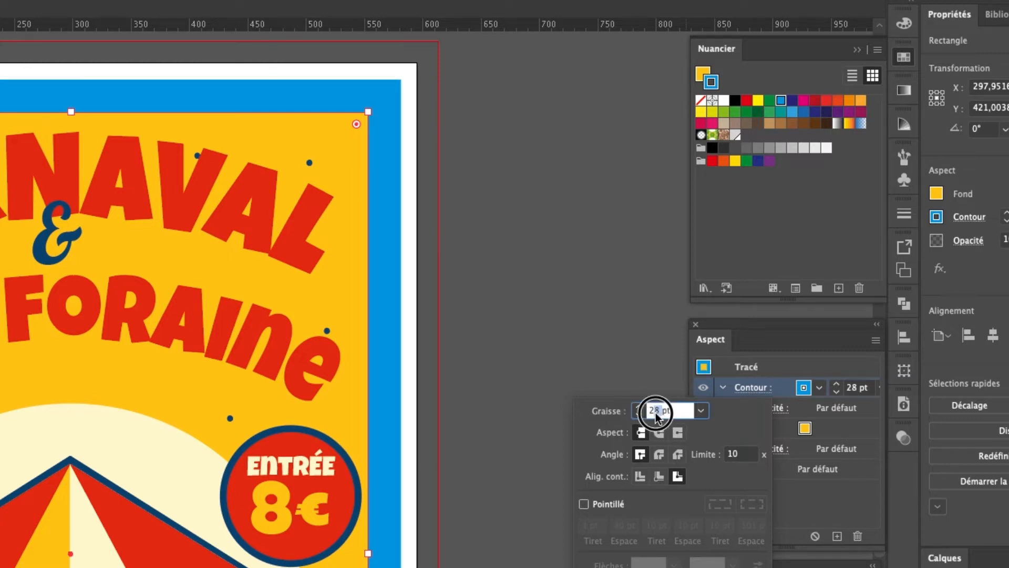
double_click(660, 413)
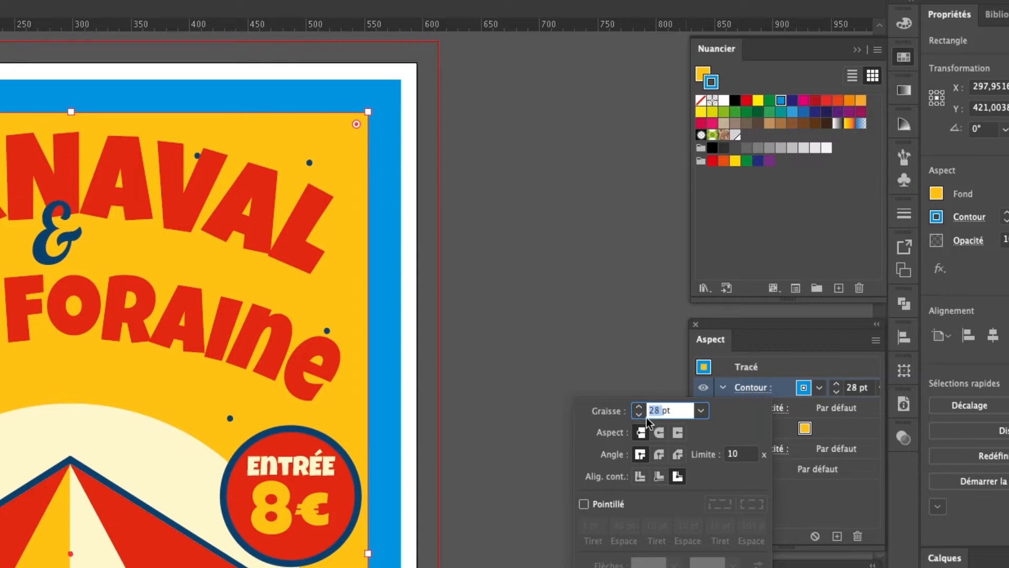
key("Up")
key("Up")
key("Up")
key("Up")
key("Up")
key("Up")
key("Up")
key("Up")
key("Up")
key("Up")
key("Up")
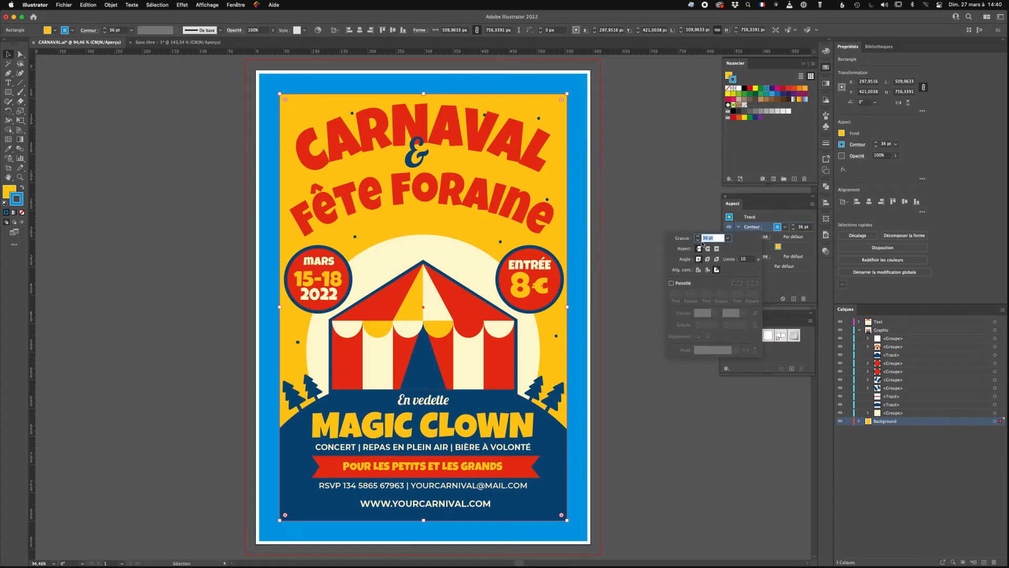
key("Up")
key("Up")
key("Up")
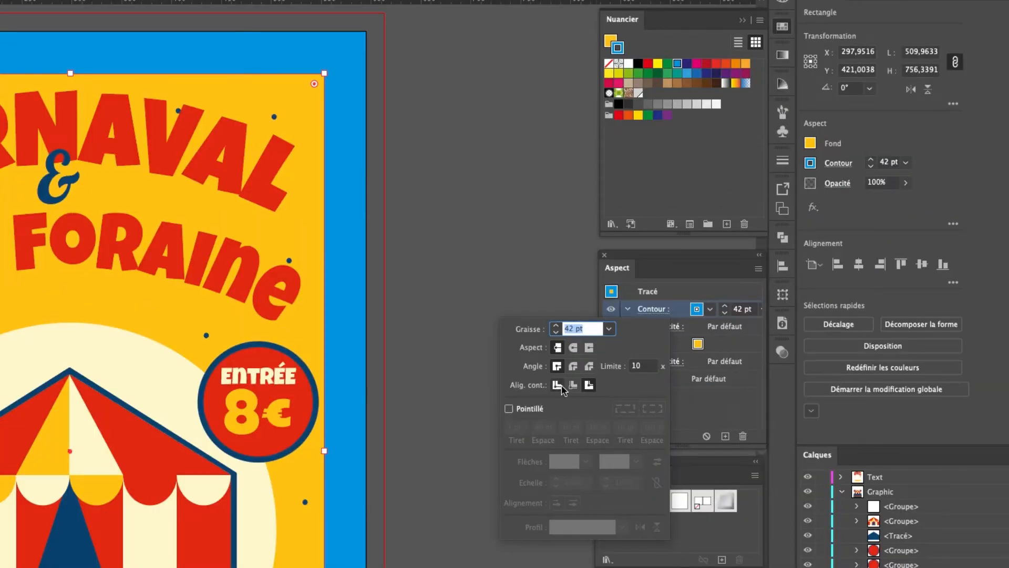
Step: Try the centred and inside alignments on the blue stroke and return it to outside alignment
left_click(560, 386)
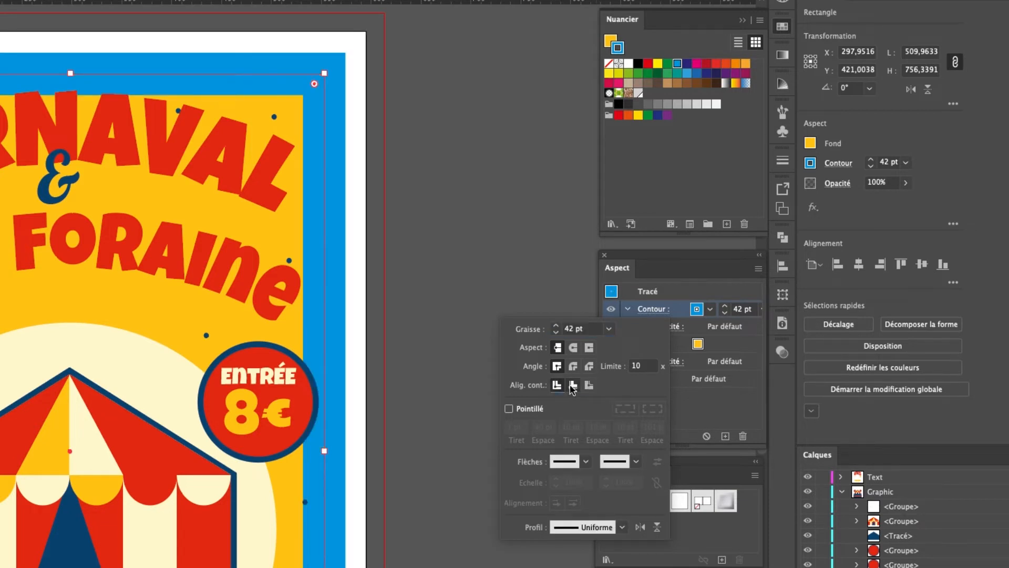
left_click(573, 385)
left_click(589, 385)
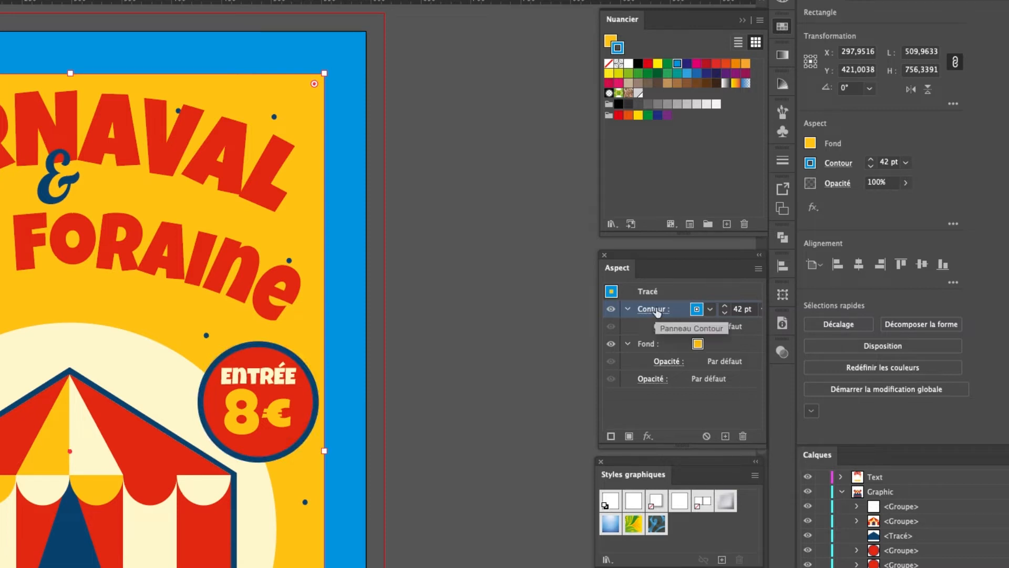
Step: Add a second stroke to the background rectangle above the blue one and colour it bright yellow
left_click(611, 436)
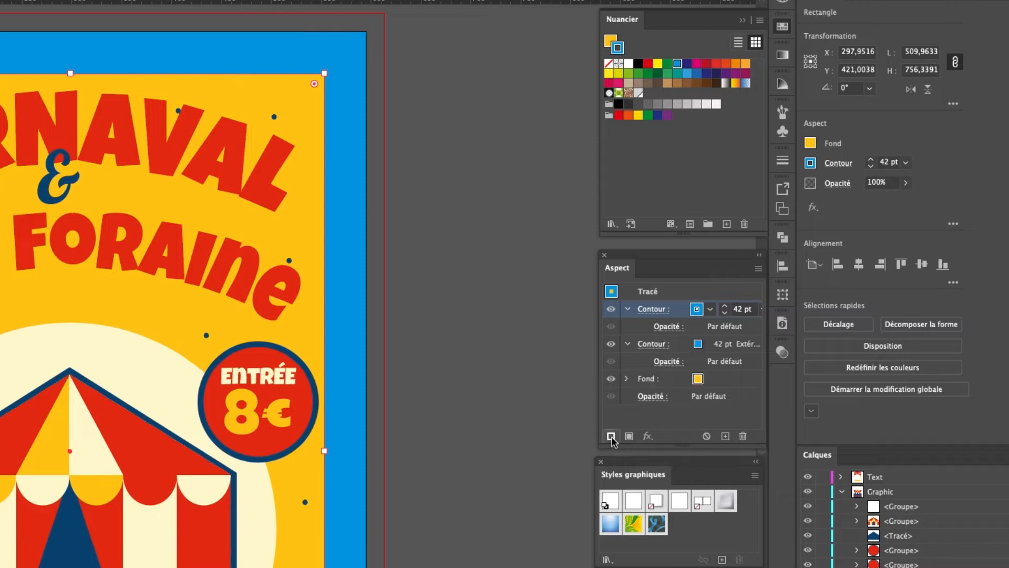
left_click(699, 310)
left_click(602, 331)
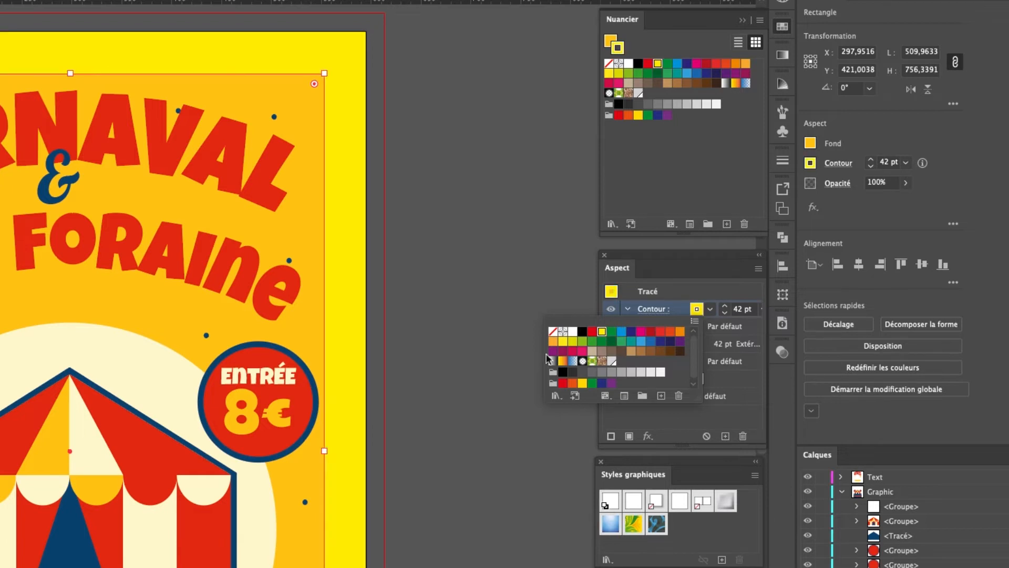
left_click(713, 294)
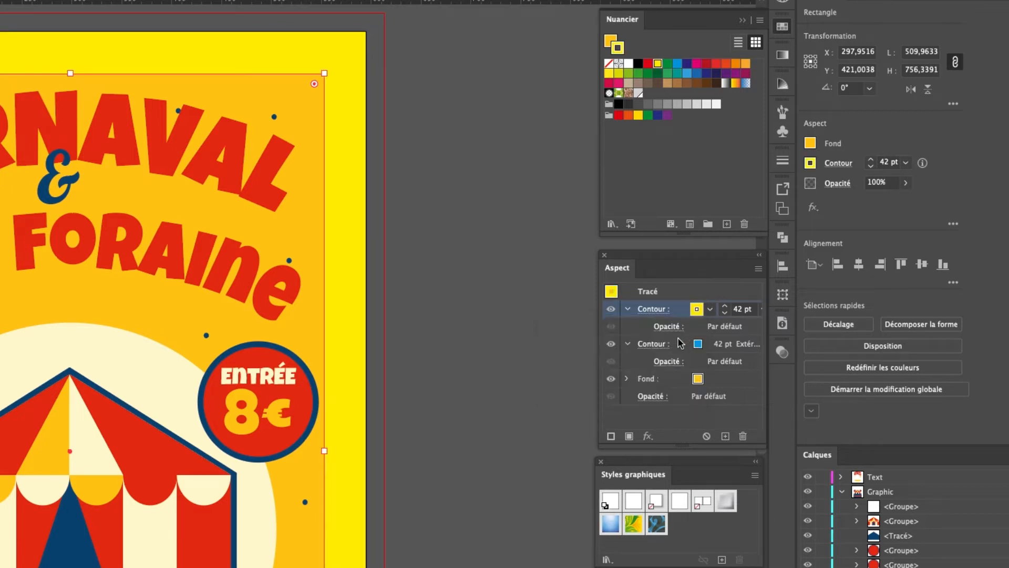
Step: Make the yellow stroke a dashed line with a 1 pt weight and a 20 pt gap
left_click(652, 310)
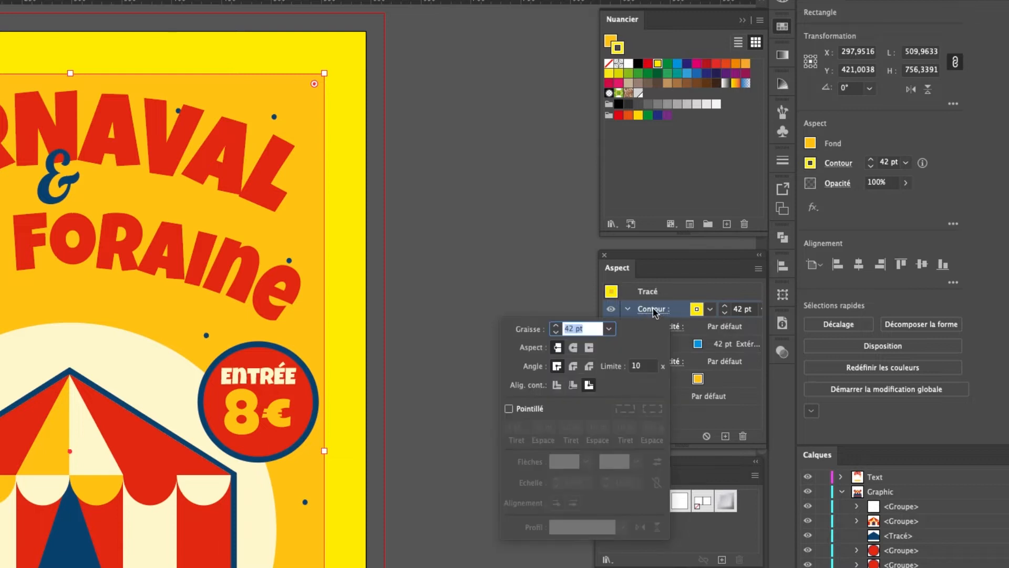
left_click(509, 409)
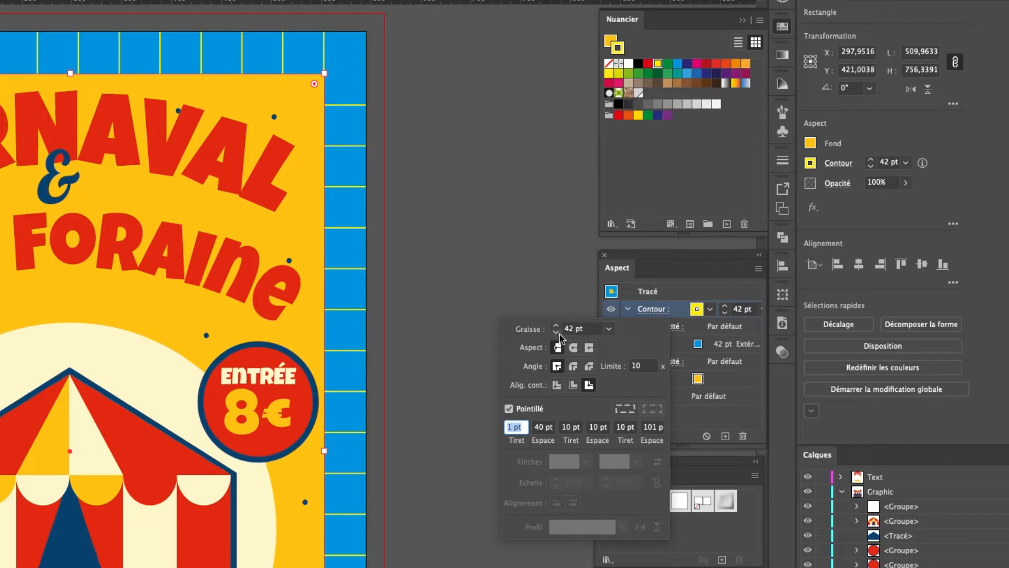
left_click(571, 331)
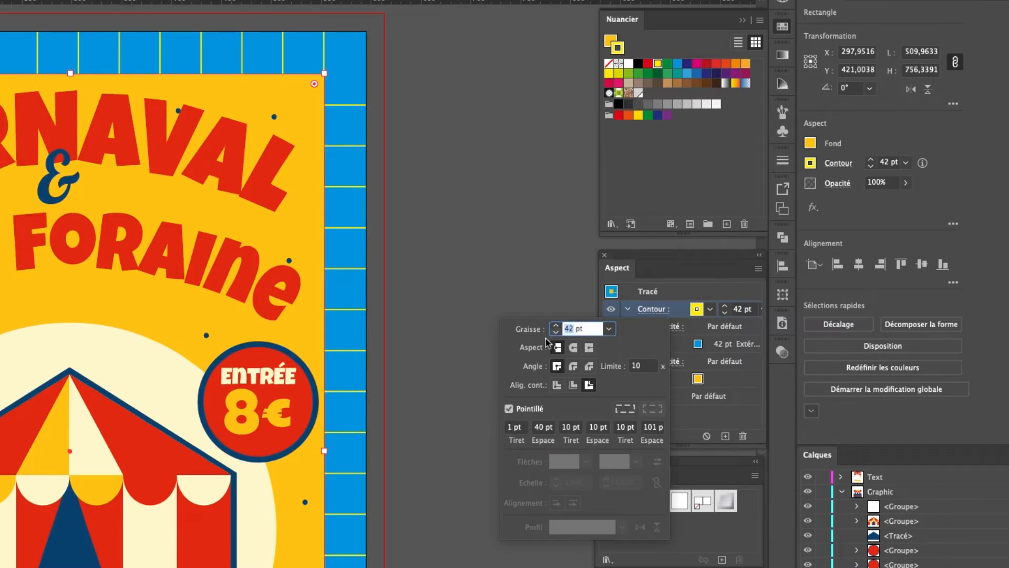
type("1")
left_click(627, 343)
left_click(542, 429)
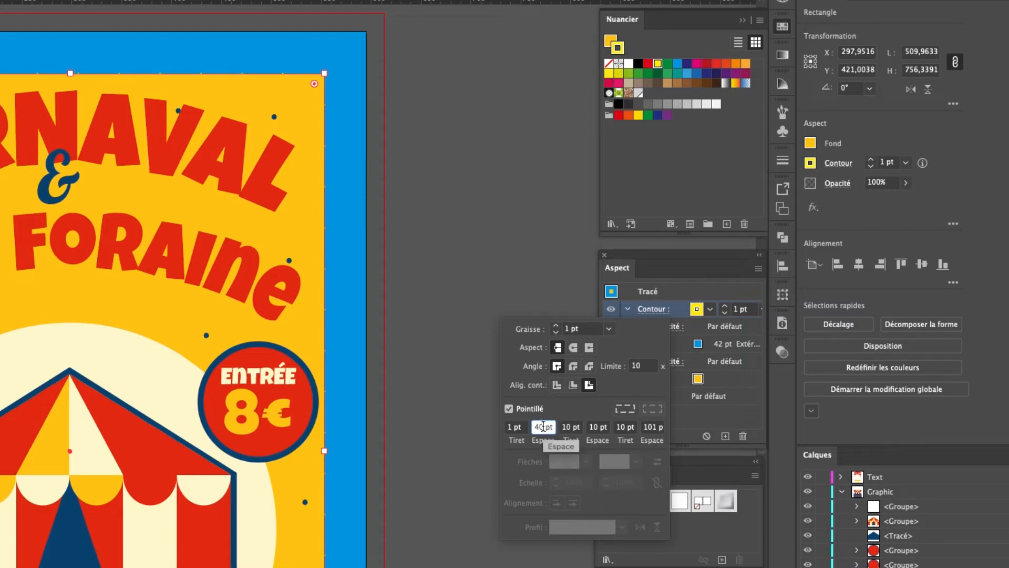
left_click_drag(545, 427, 533, 427)
type("20")
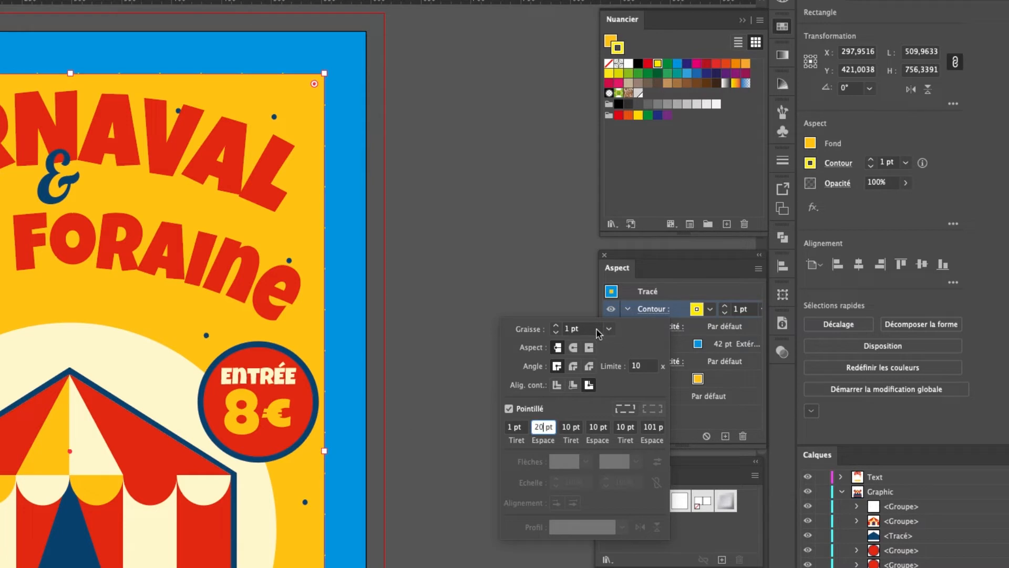
Step: Set the yellow dashed stroke's weight to 9 pt and give it round caps to form dots
left_click(556, 325)
left_click(556, 325)
left_click(557, 325)
left_click(556, 325)
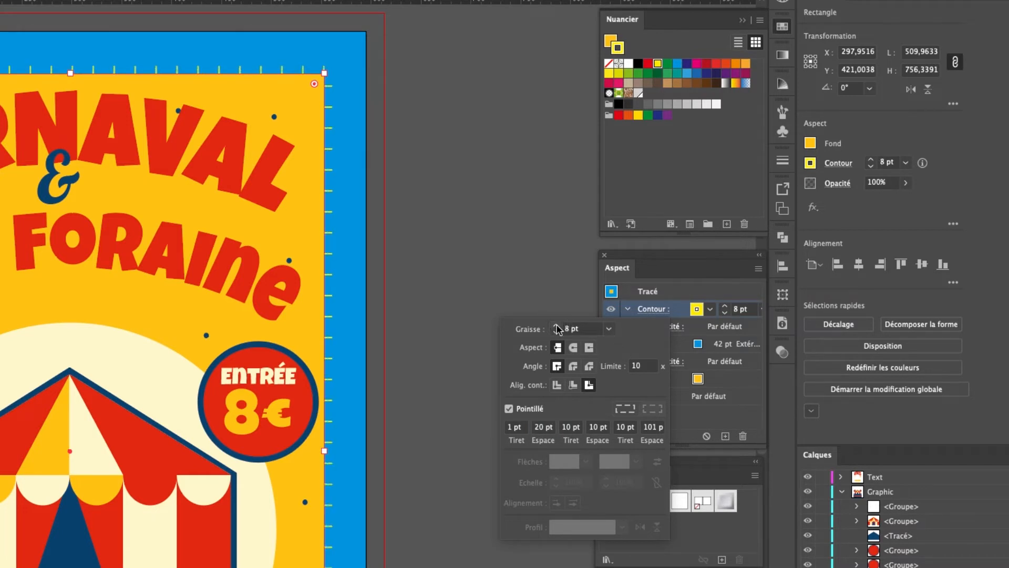
left_click(556, 326)
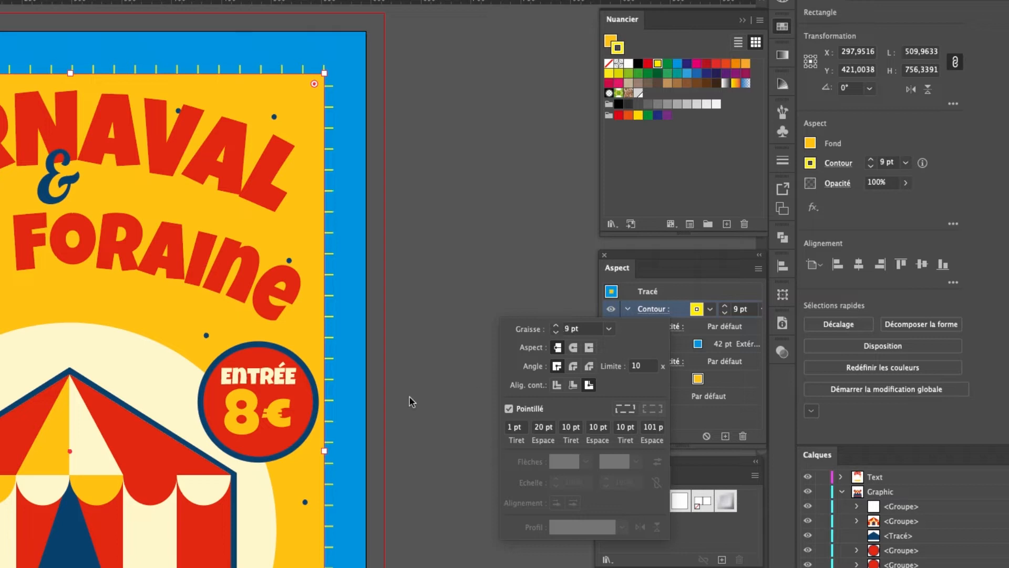
left_click(574, 348)
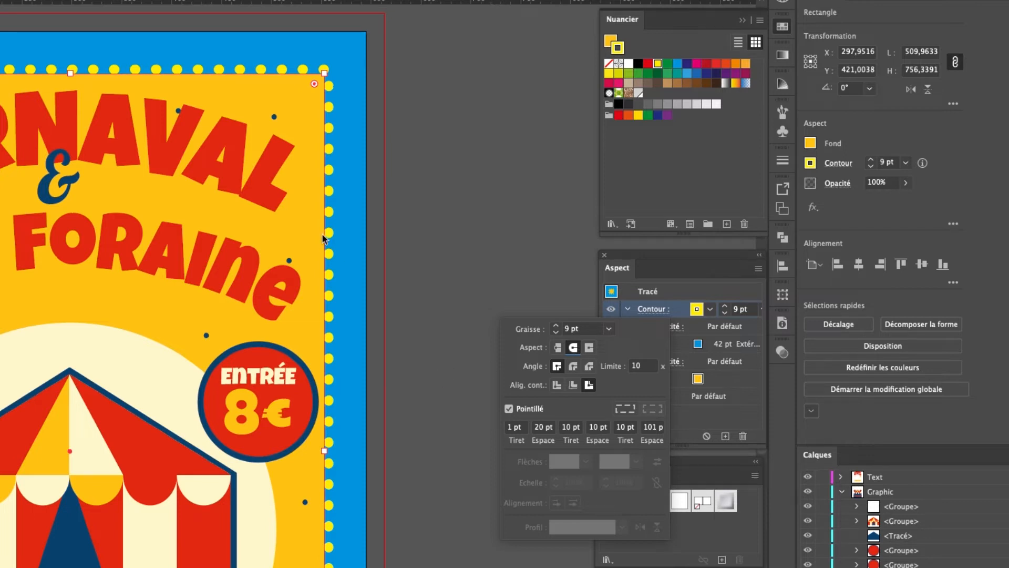
Step: Enlarge the yellow dots by setting the dashed stroke's weight to 16 pt
left_click(556, 333)
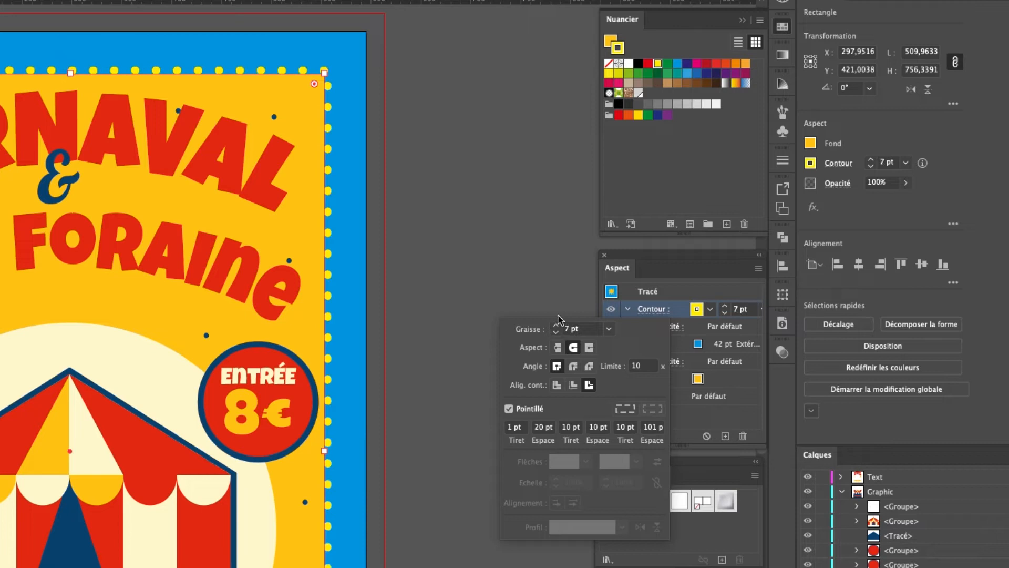
left_click(558, 326)
left_click(557, 325)
left_click(557, 326)
left_click(557, 326)
left_click(557, 325)
left_click(557, 325)
left_click(557, 325)
left_click(557, 325)
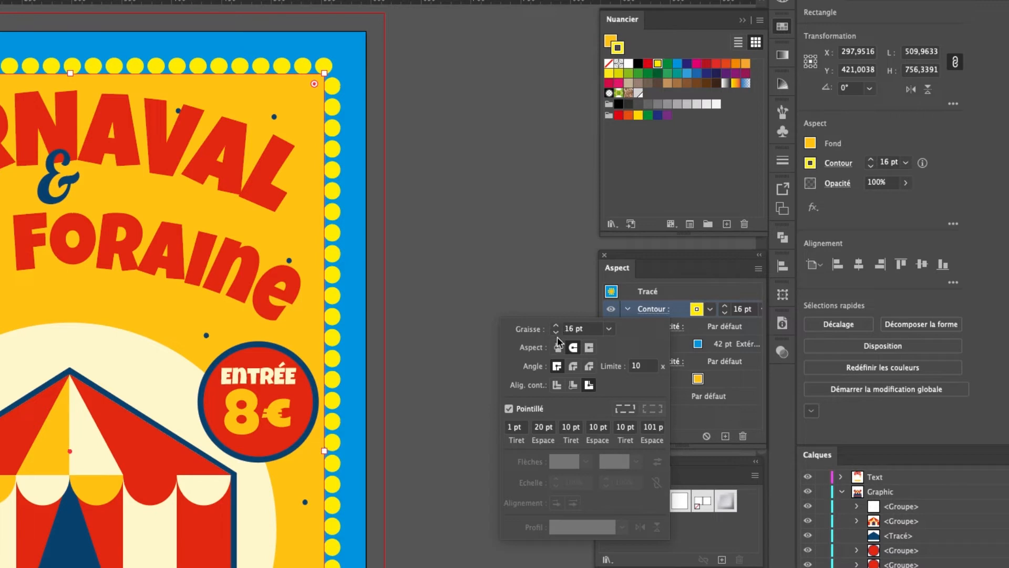
Step: Set the gap between the yellow dots to 25 pt
double_click(542, 428)
type("25")
key("Tab")
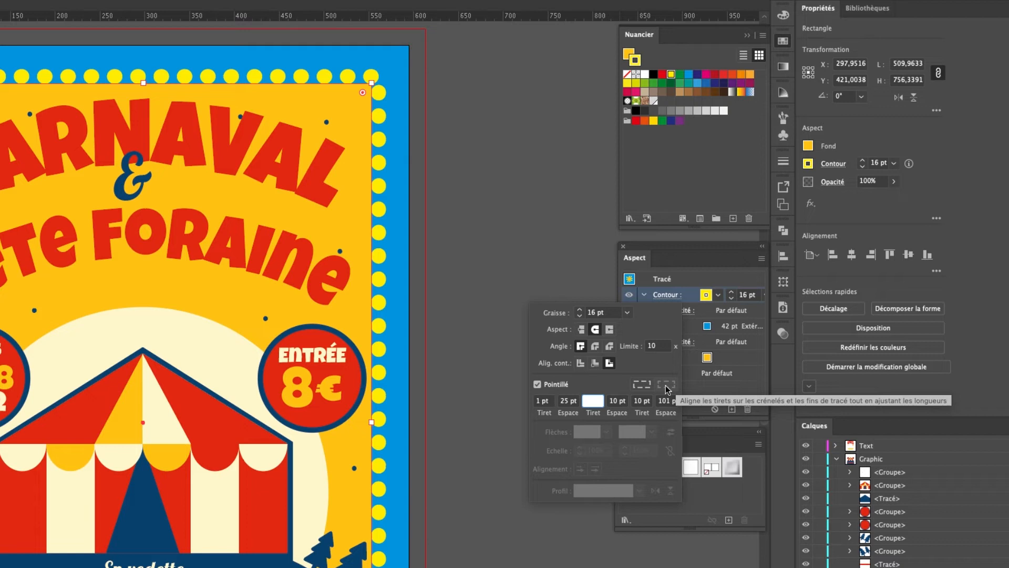
Step: Centre the dotted stroke on the path and align its dashes to the corners and path ends with adjusted lengths
left_click(580, 363)
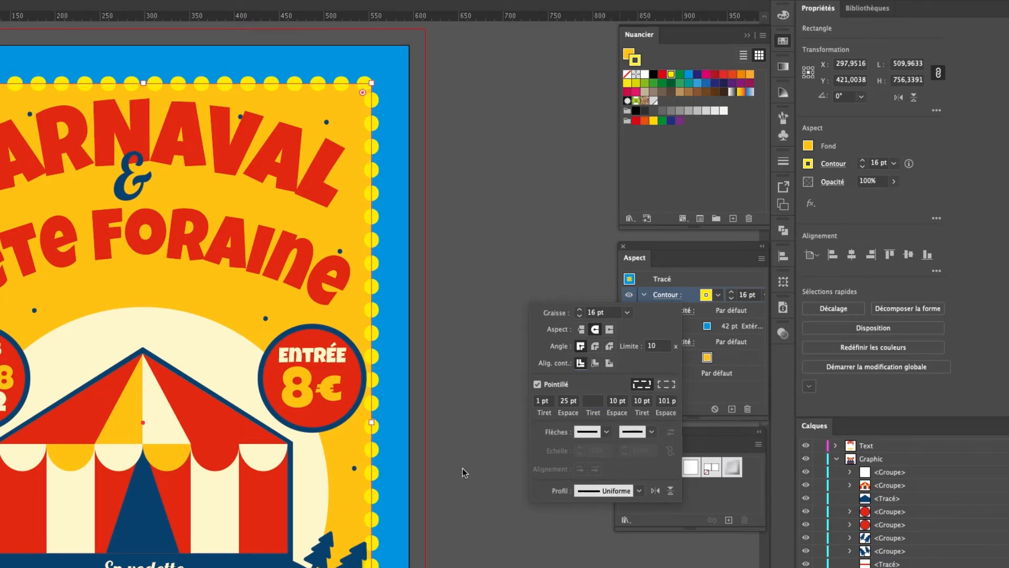
left_click(667, 385)
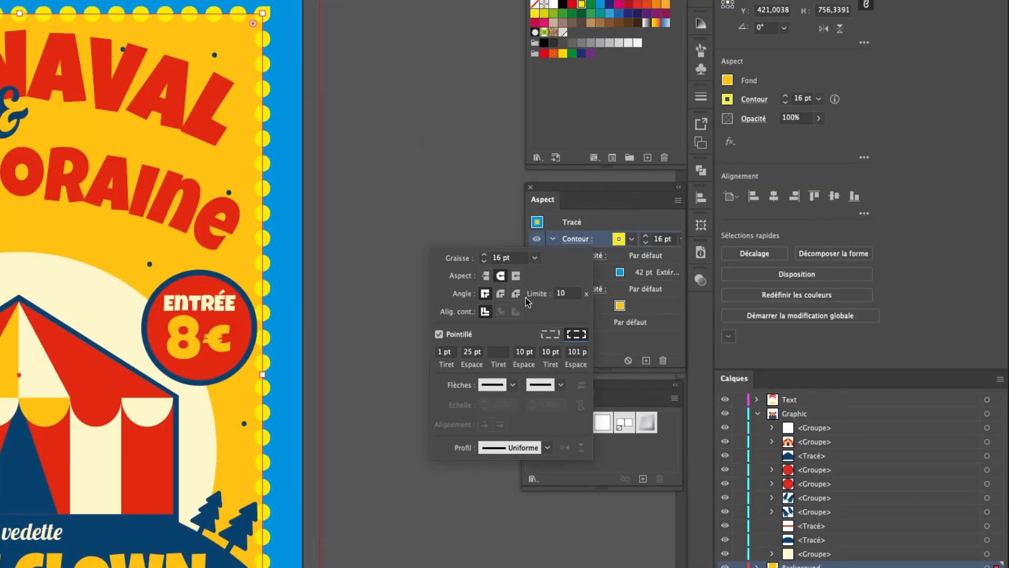
left_click(576, 241)
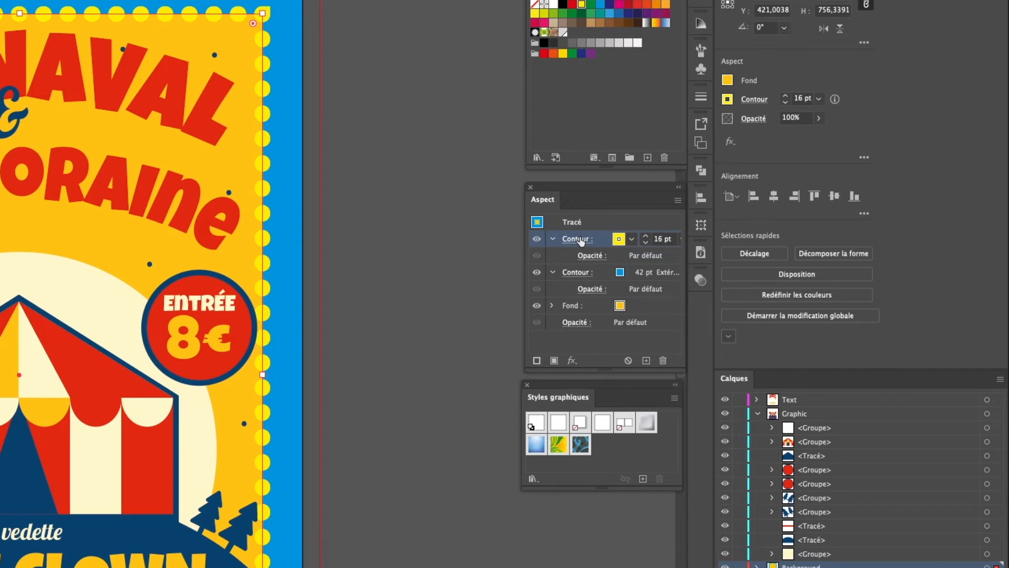
Step: Apply an Offset Path effect of 20 px with mitred joins to the yellow dotted stroke
left_click(575, 361)
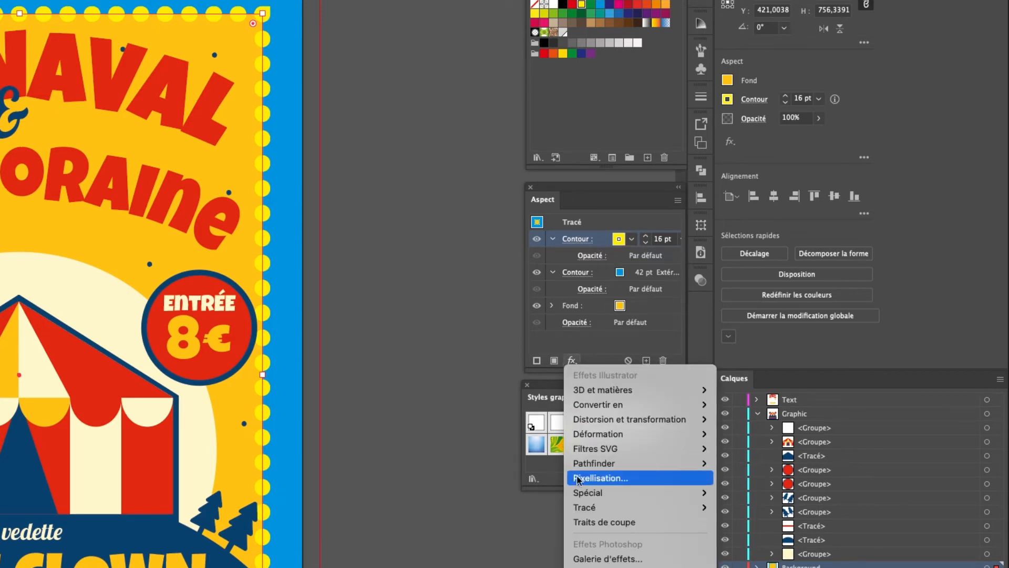
mouse_move(580, 495)
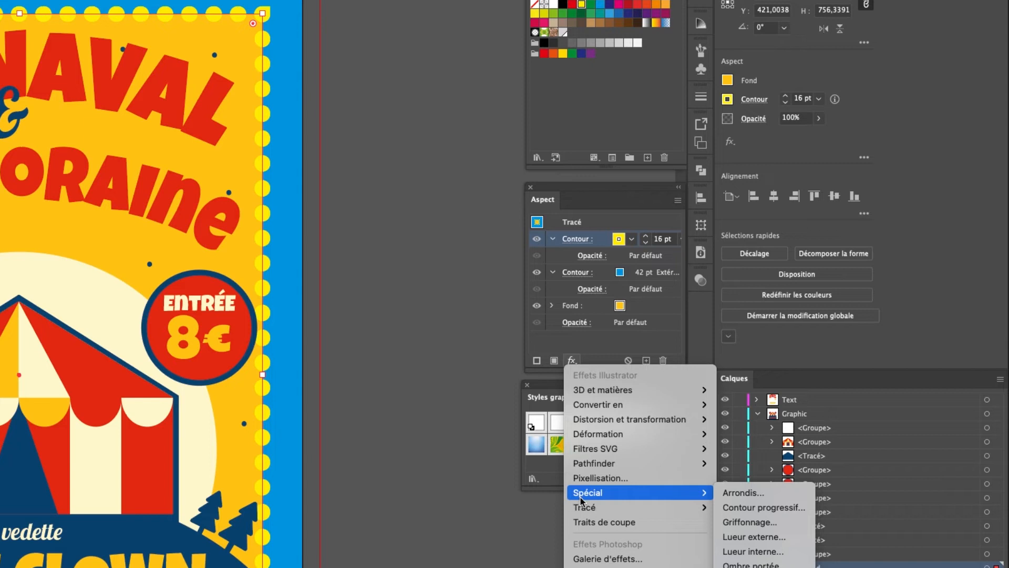
mouse_move(587, 513)
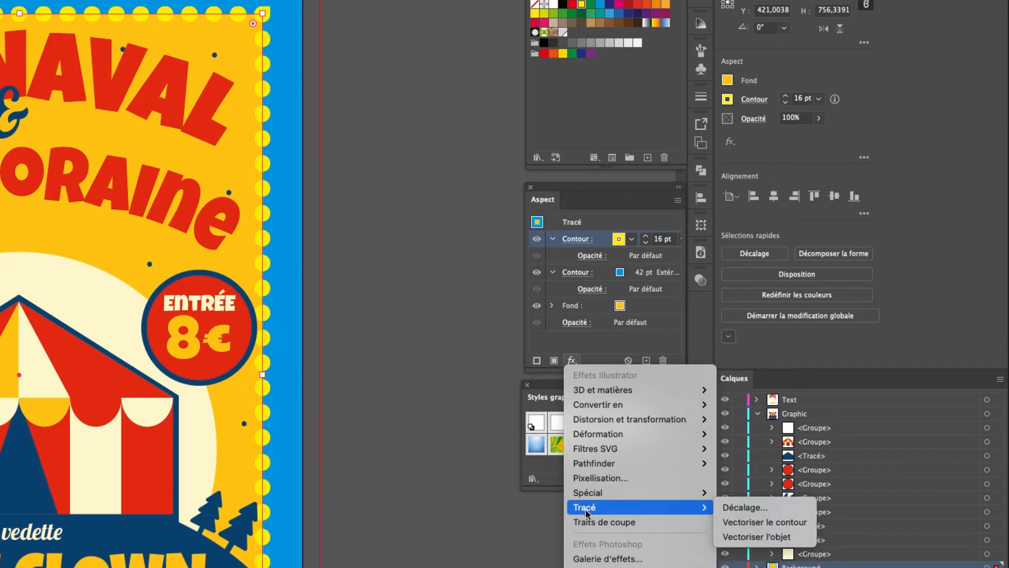
left_click(745, 508)
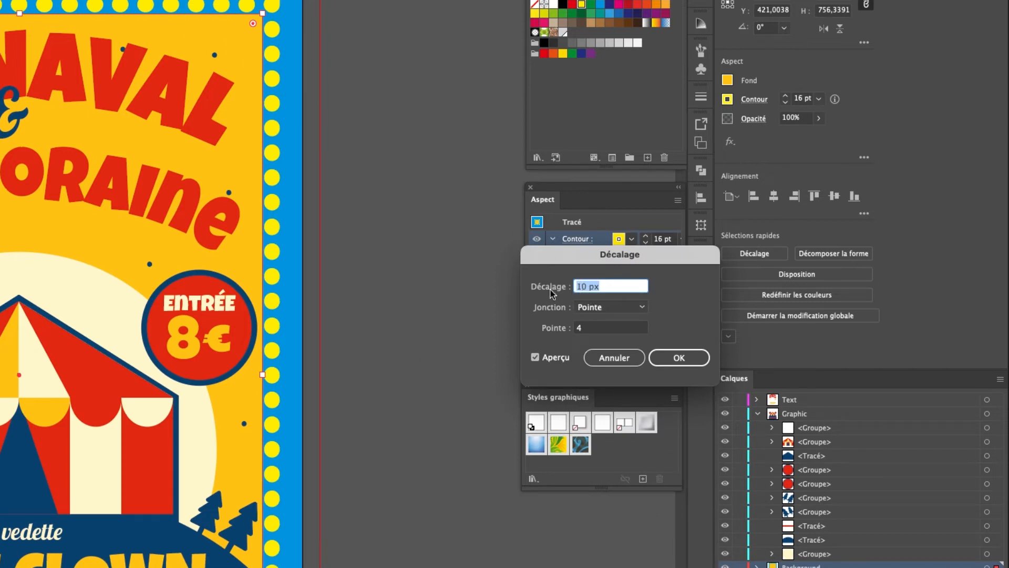
key("Up")
key("Up")
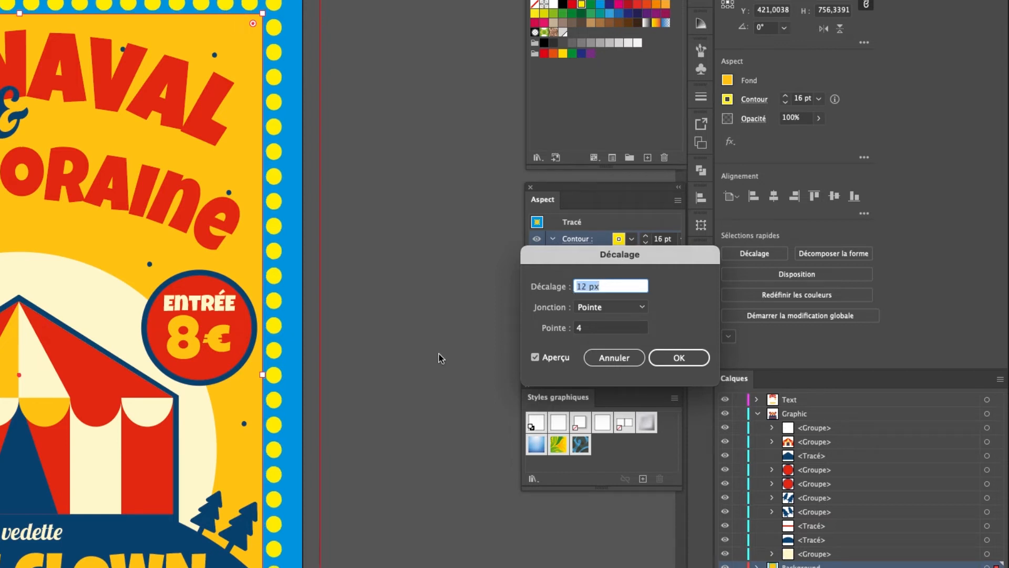
key("Up")
key("Up")
key("Up")
key("Up")
key("Up")
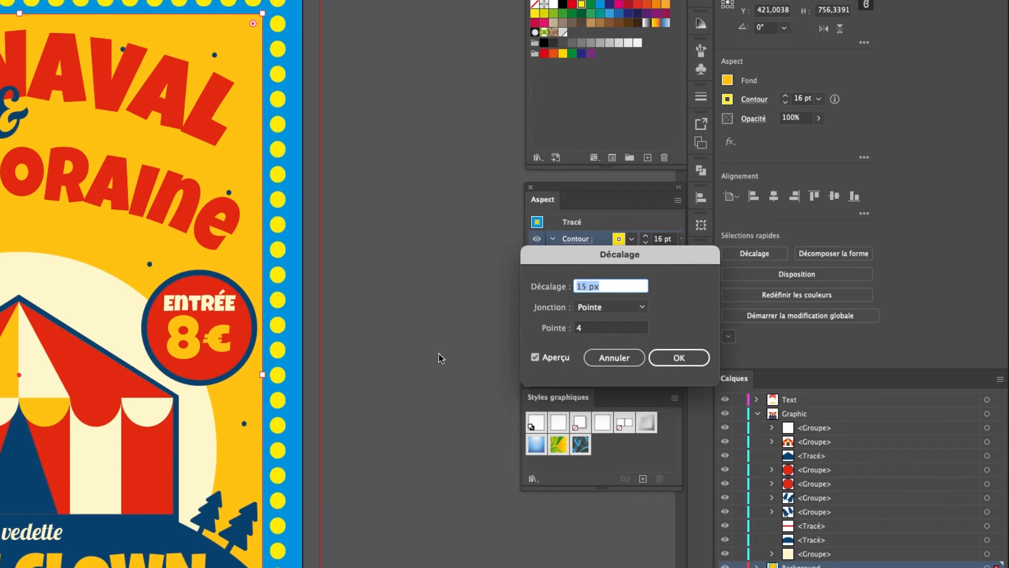
key("Up")
key("Up")
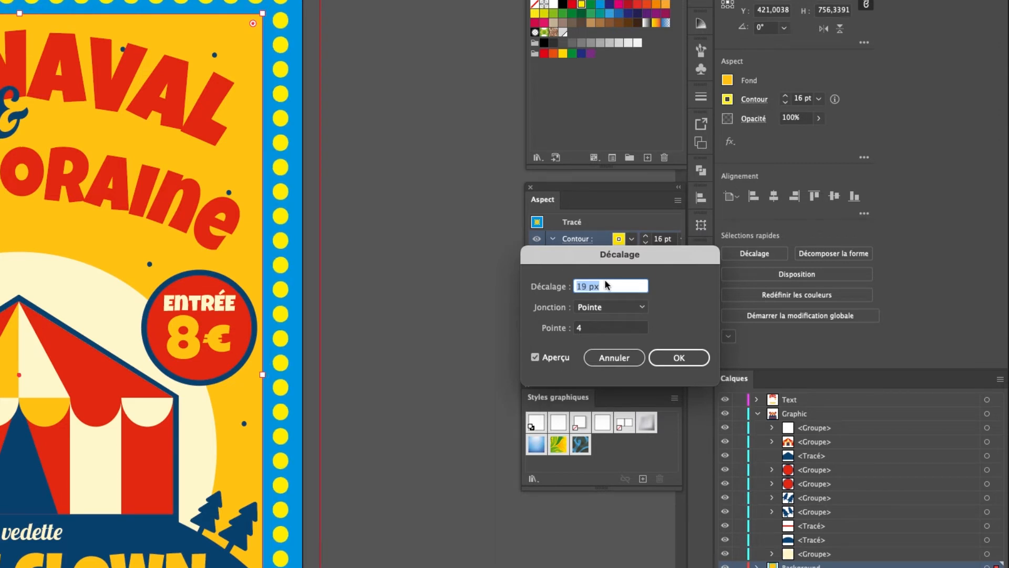
key("Up")
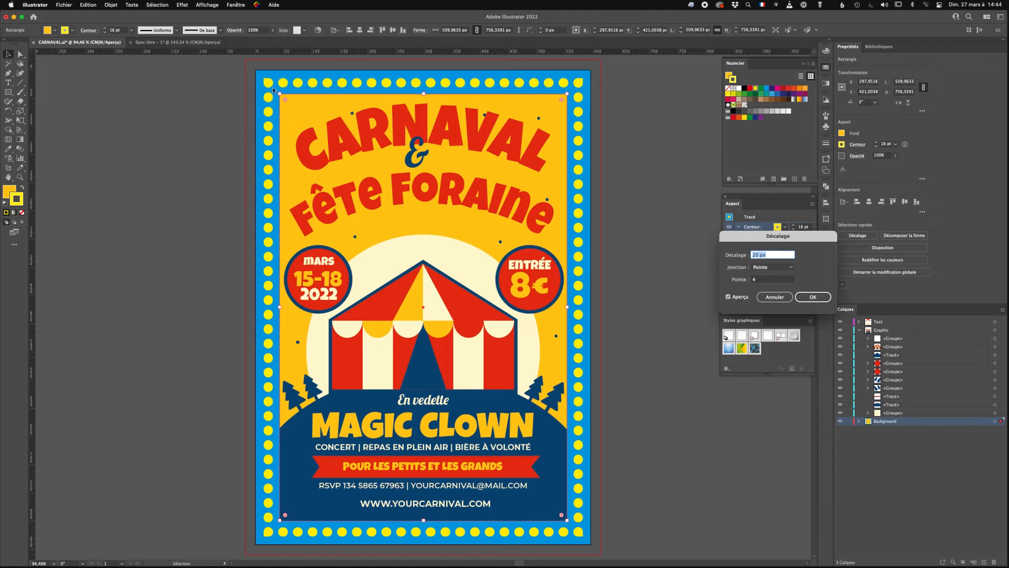
left_click(814, 297)
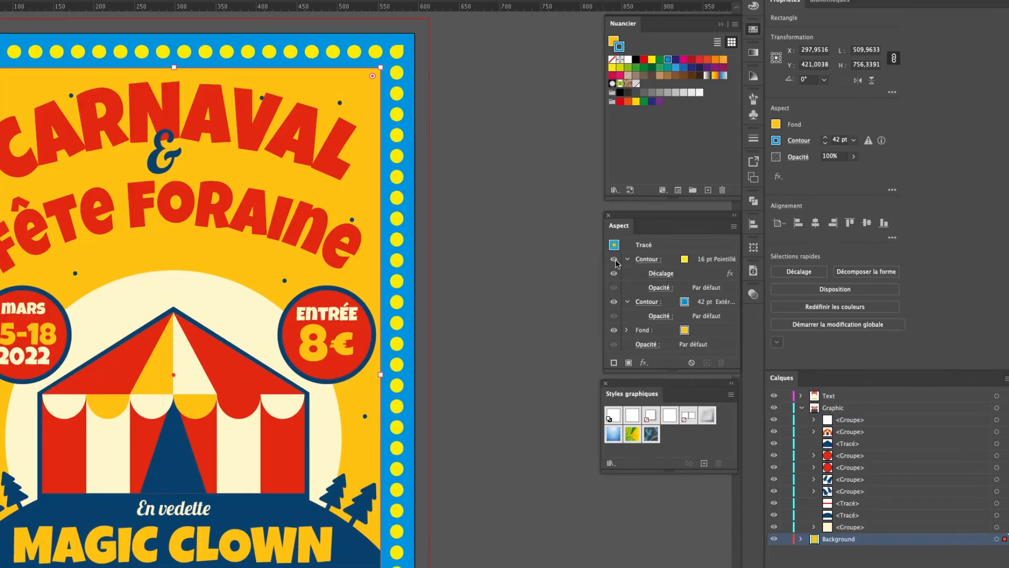
Step: Toggle the yellow dotted stroke's visibility to compare the border with and without it
left_click(616, 264)
left_click(614, 260)
left_click(614, 260)
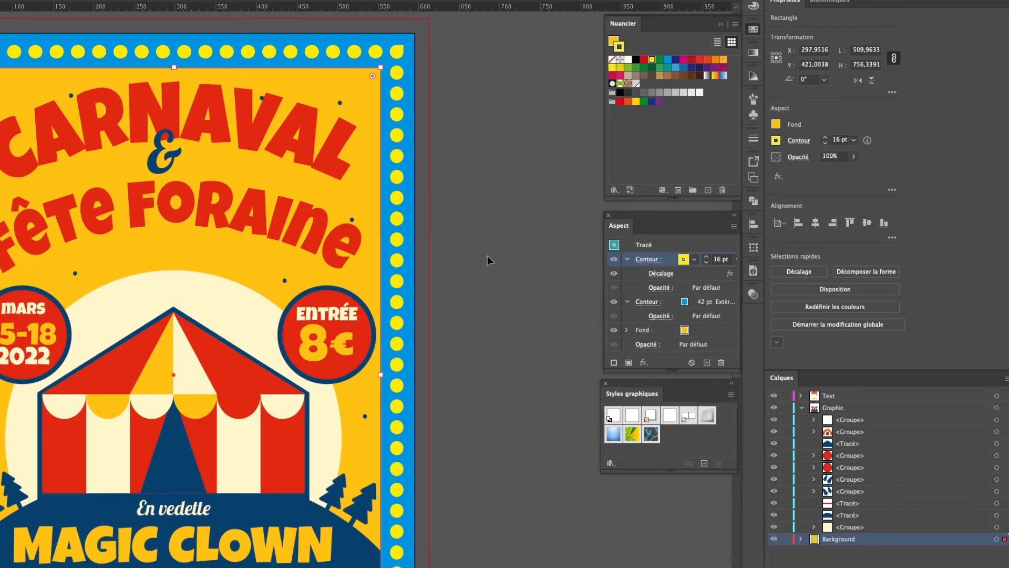
Step: Add a Drop Shadow effect to the yellow dotted stroke
left_click(644, 363)
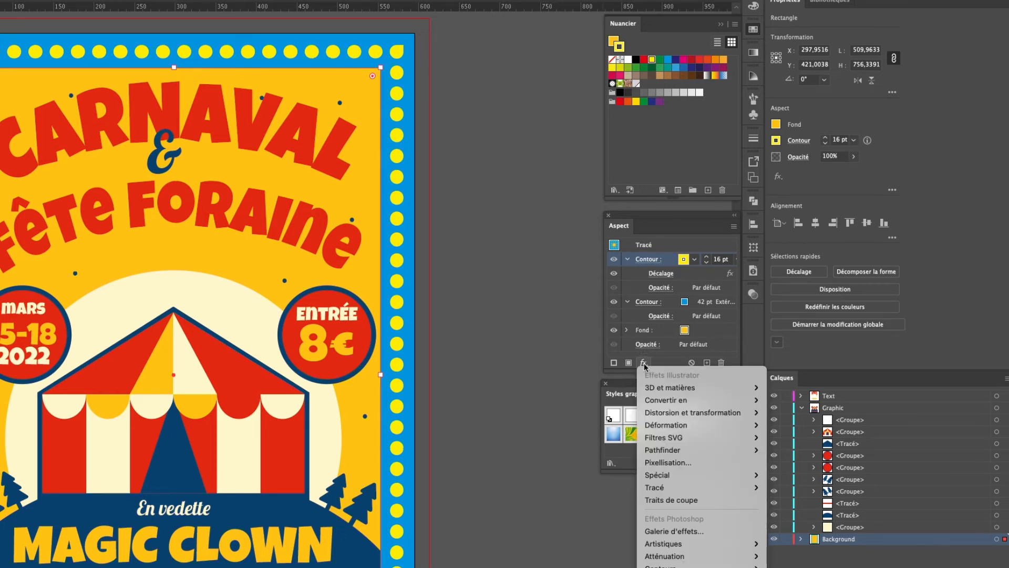
mouse_move(674, 476)
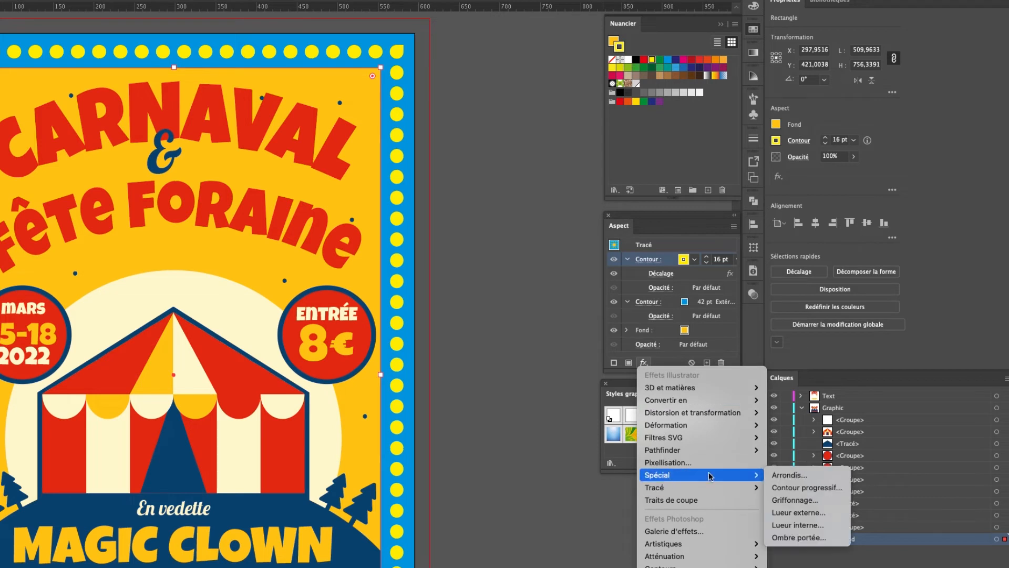
left_click(823, 538)
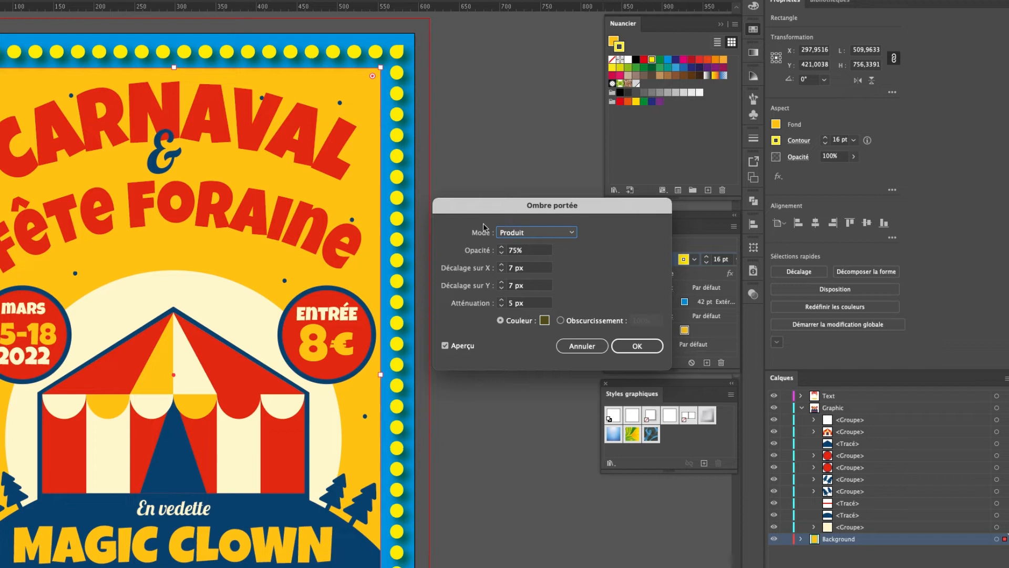
Step: Change the drop shadow's colour to a dark brown, 49391f
left_click(545, 321)
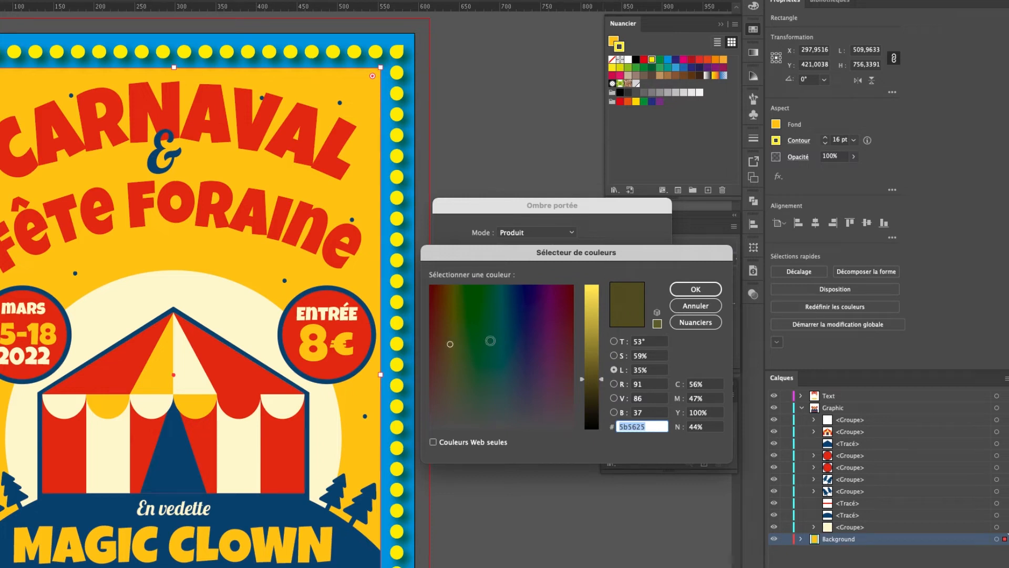
left_click_drag(602, 378, 602, 387)
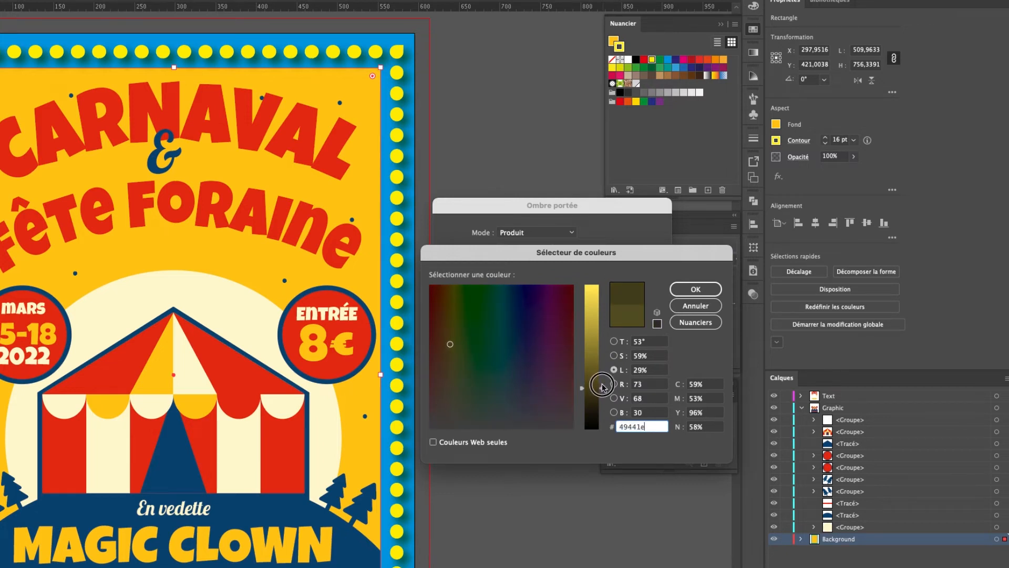
left_click(450, 346)
left_click_drag(450, 346, 445, 345)
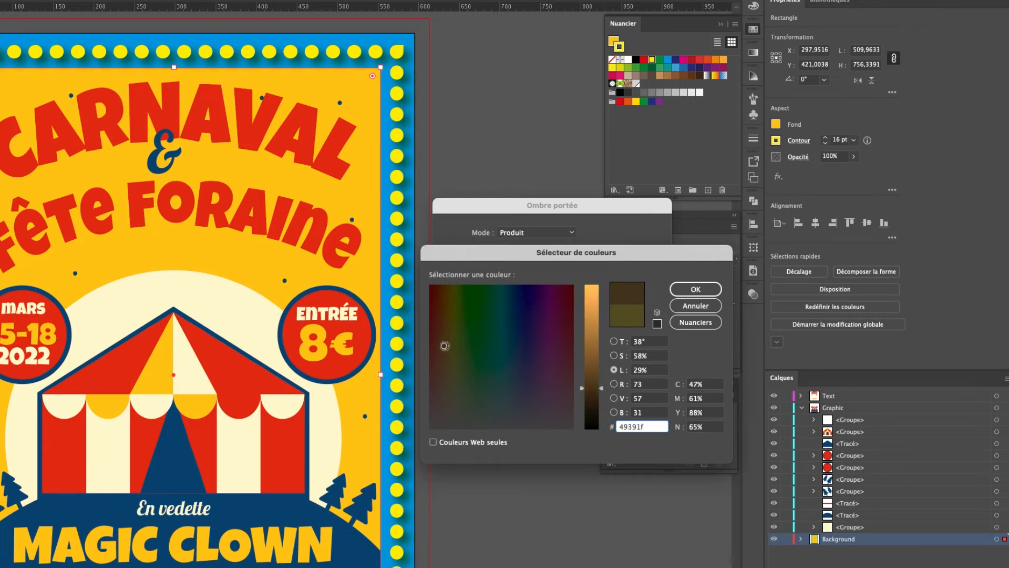
left_click(693, 290)
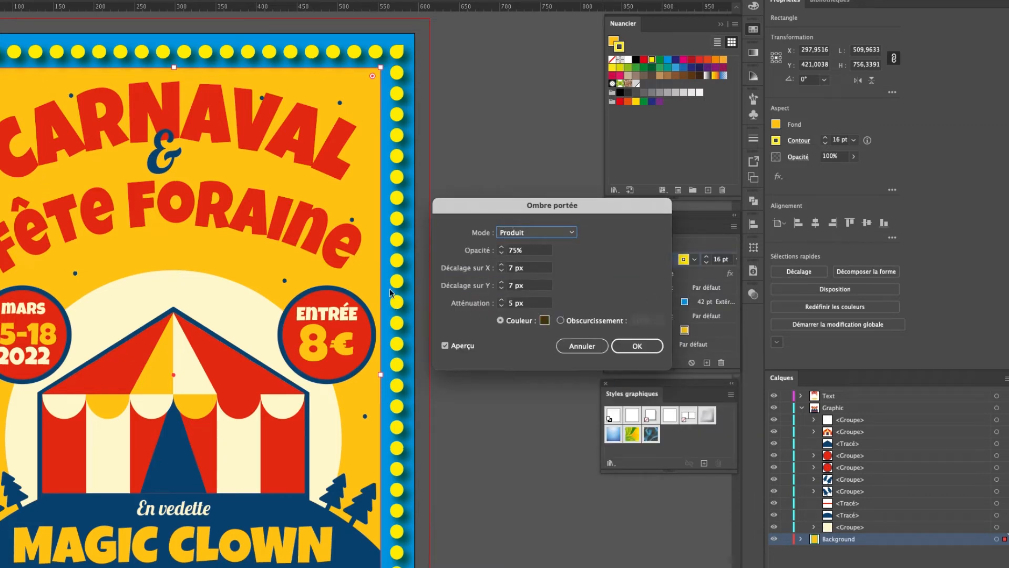
Step: Set the drop shadow's blur to 4 px, apply it and toggle the effect's visibility to compare
left_click(502, 305)
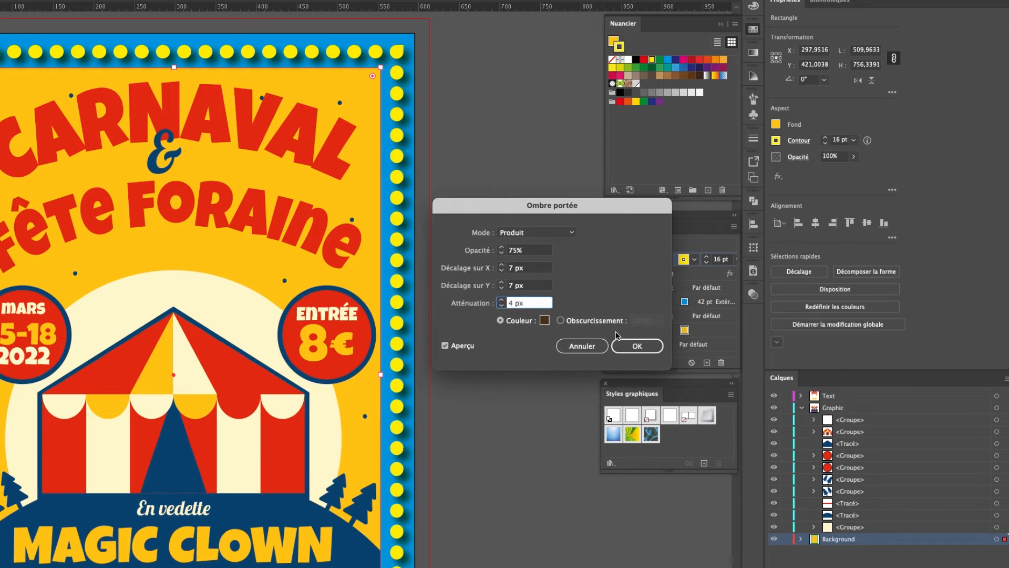
left_click(626, 346)
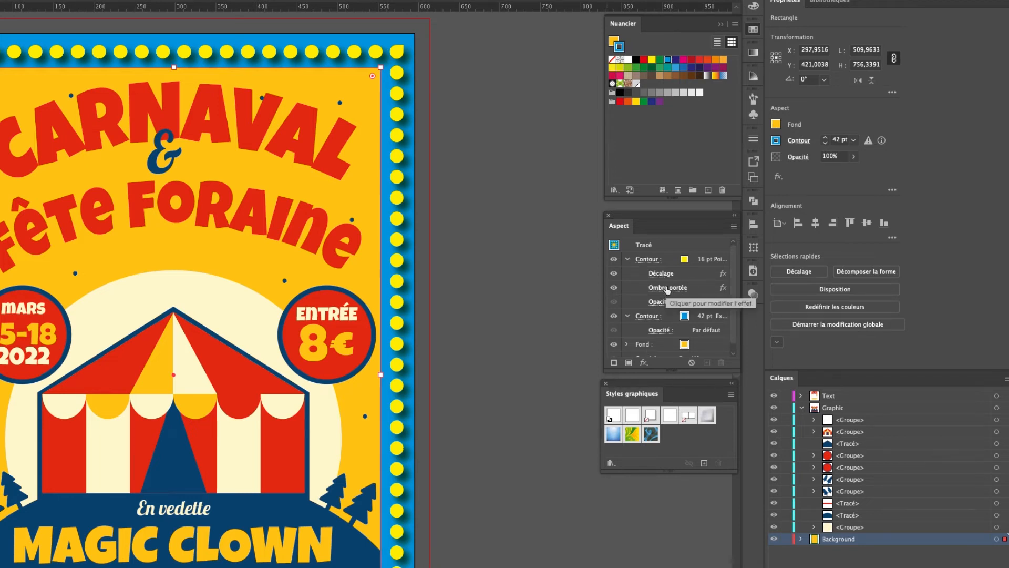
left_click(614, 288)
left_click(613, 287)
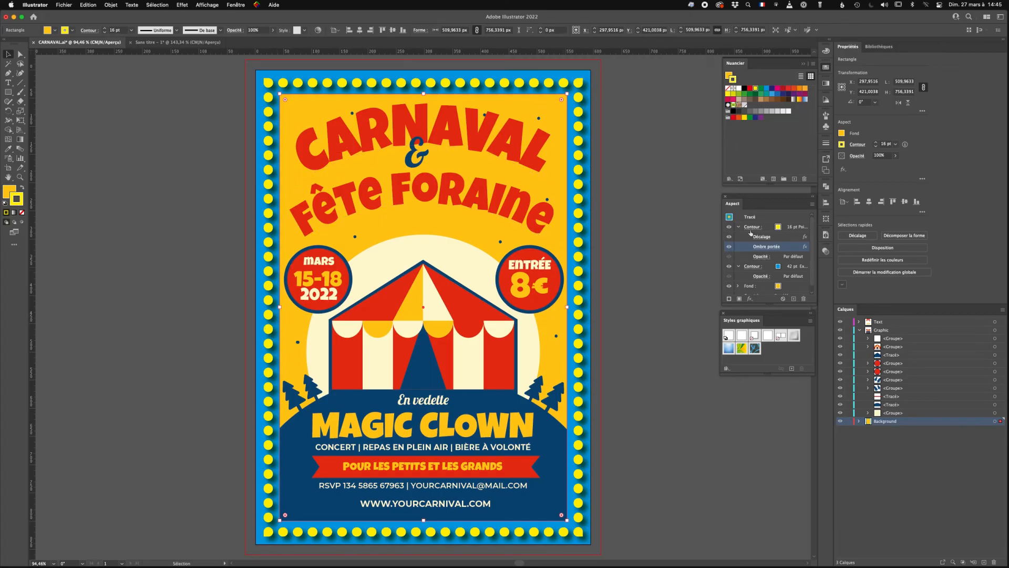
left_click(750, 299)
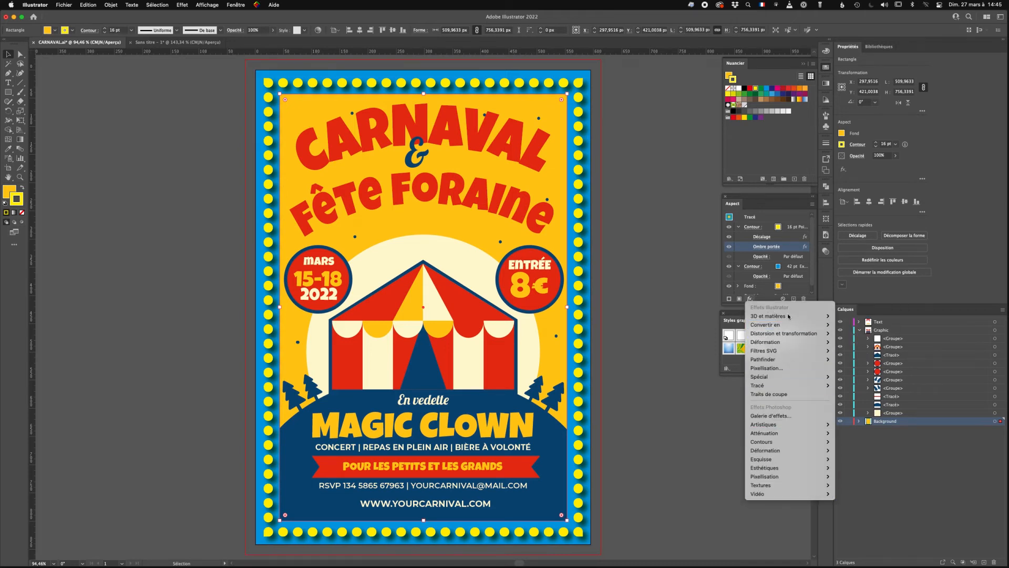
left_click(725, 270)
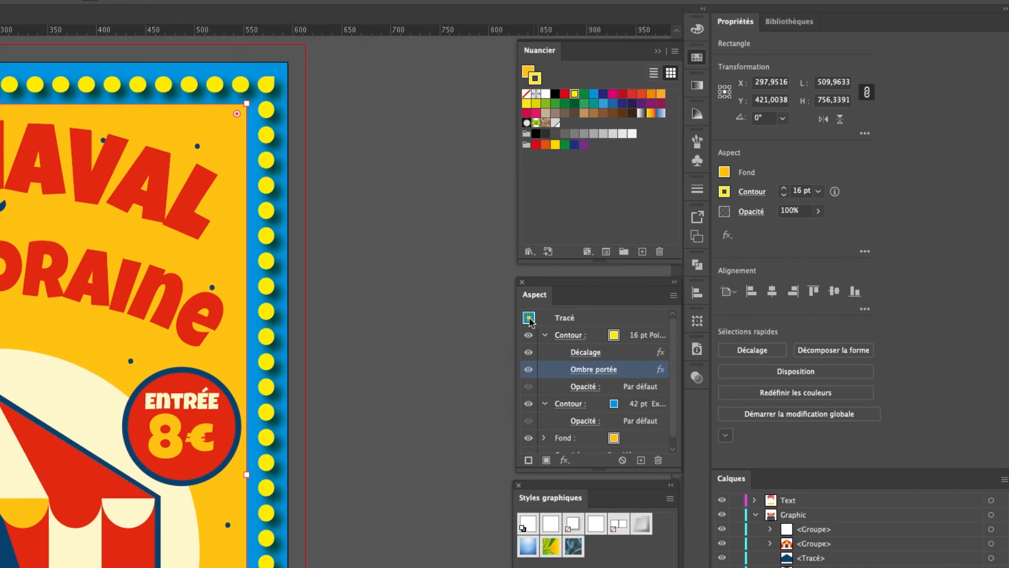
Step: Save the background rectangle's complete appearance as a new graphic style
left_click(529, 318)
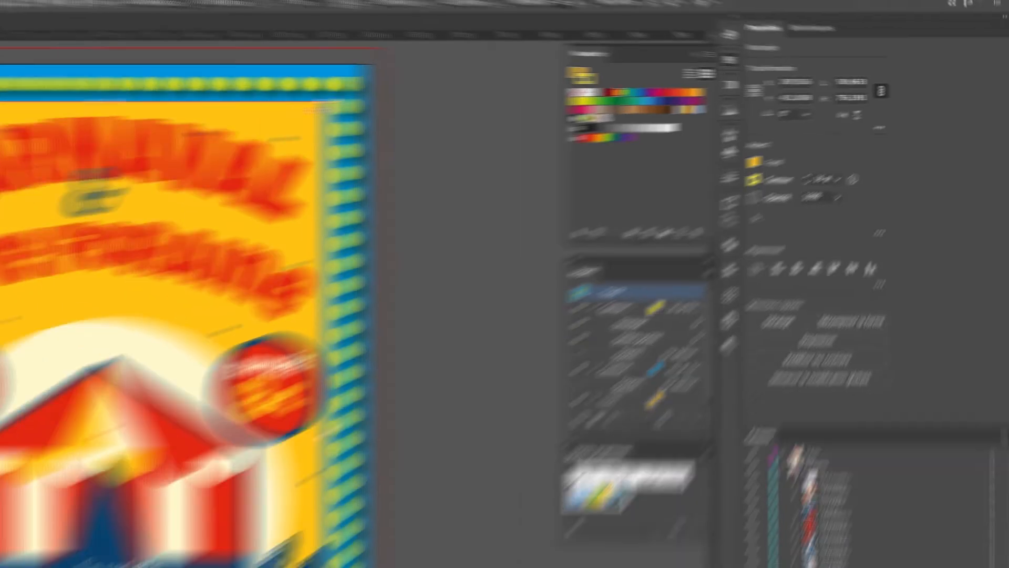
left_click(235, 5)
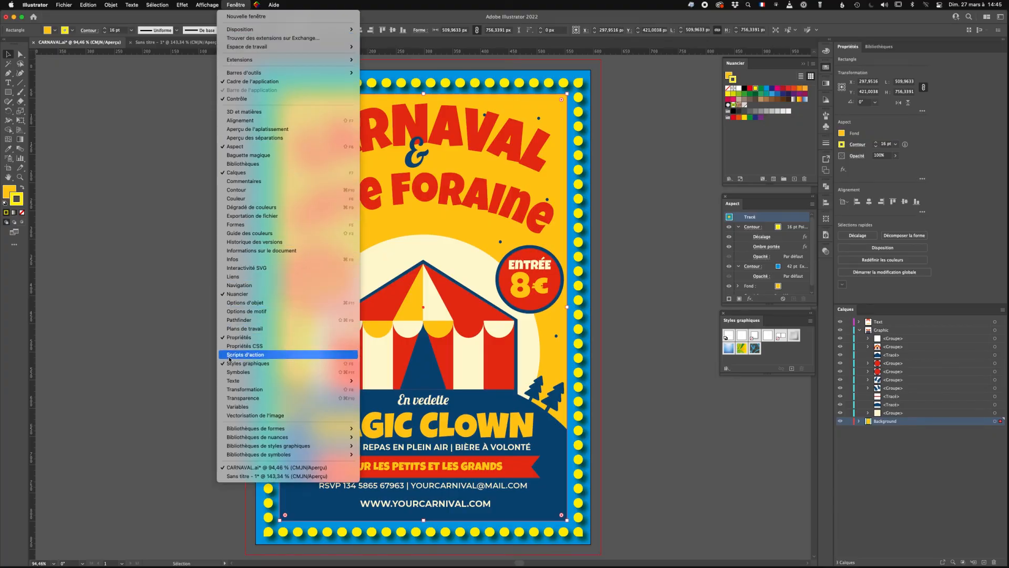
left_click(670, 193)
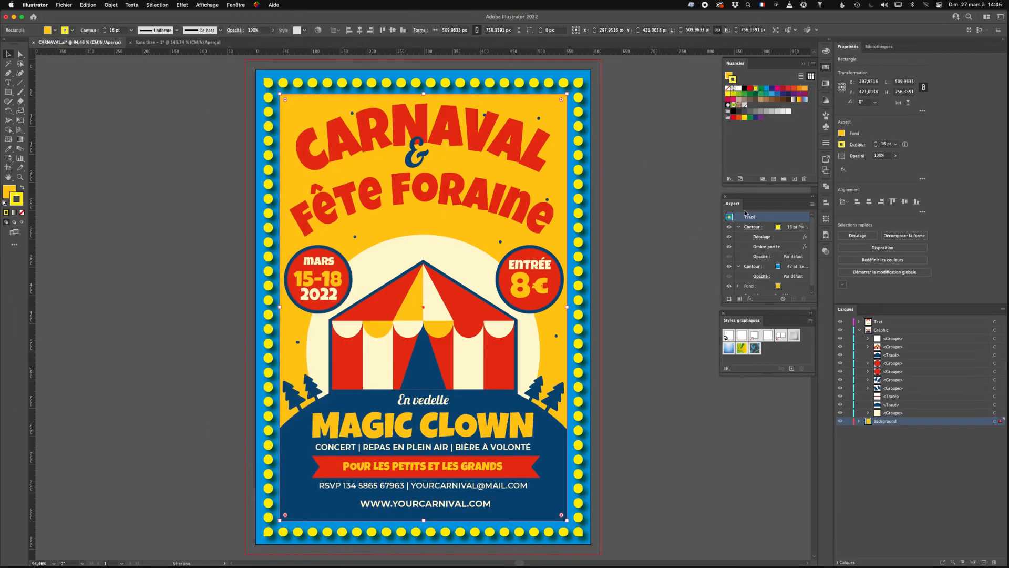
left_click_drag(729, 216, 774, 346)
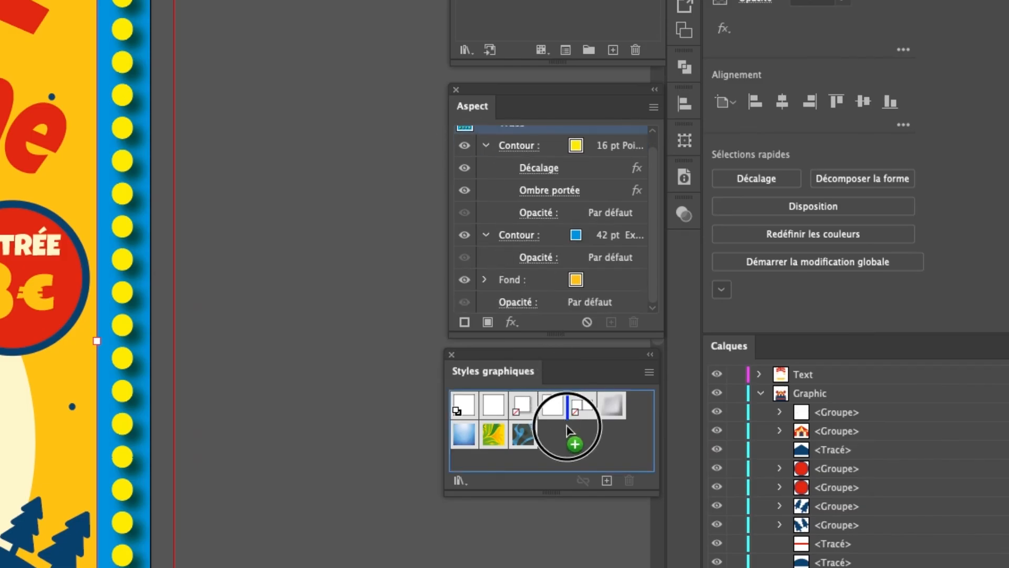
left_click_drag(568, 430, 569, 436)
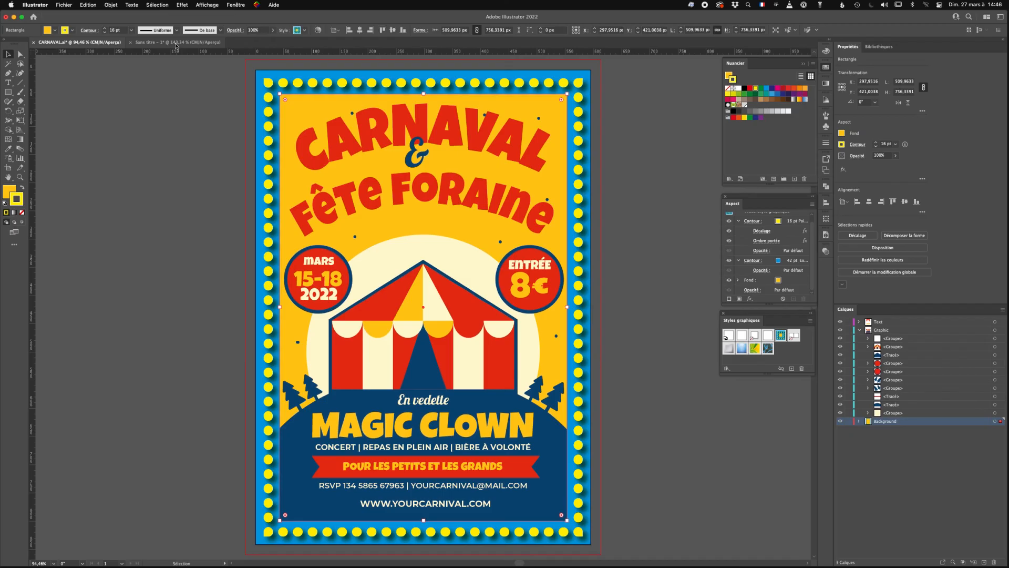
Step: Switch to the untitled document and draw an ellipse about 158 mm wide and 103 mm high on its artboard
key("super+alt+n")
left_click_drag(8, 92, 42, 111)
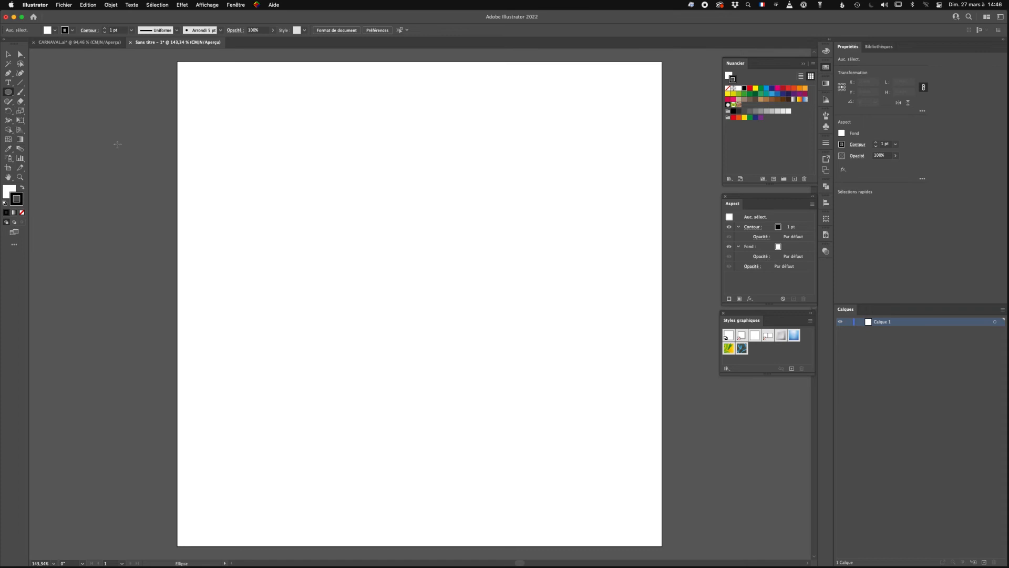
left_click_drag(241, 158, 625, 406)
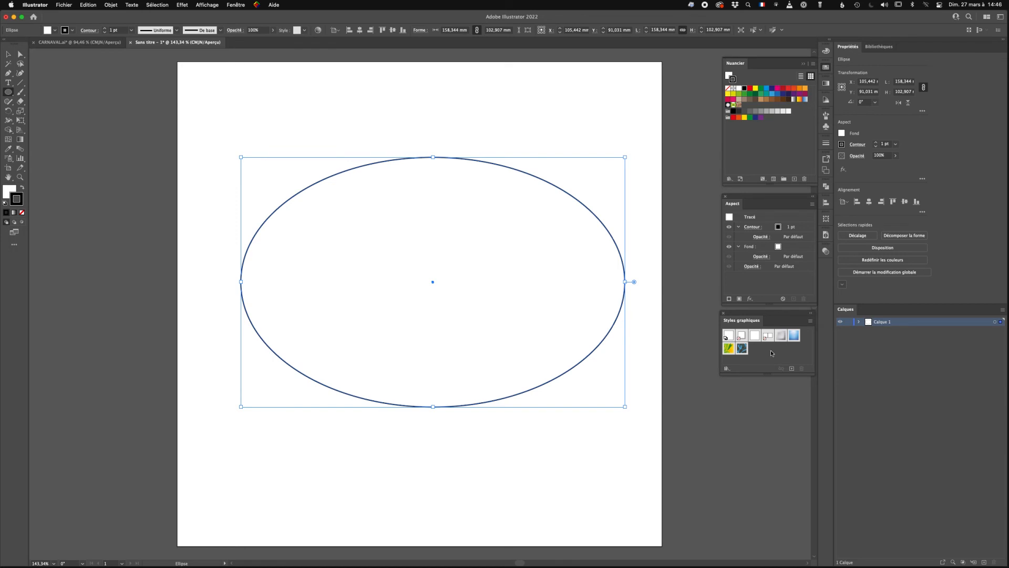
Step: Return to the CARNAVAL document and save its graphic styles as a library named CARNAVAL.ai in the Styles graphiques folder
left_click(82, 42)
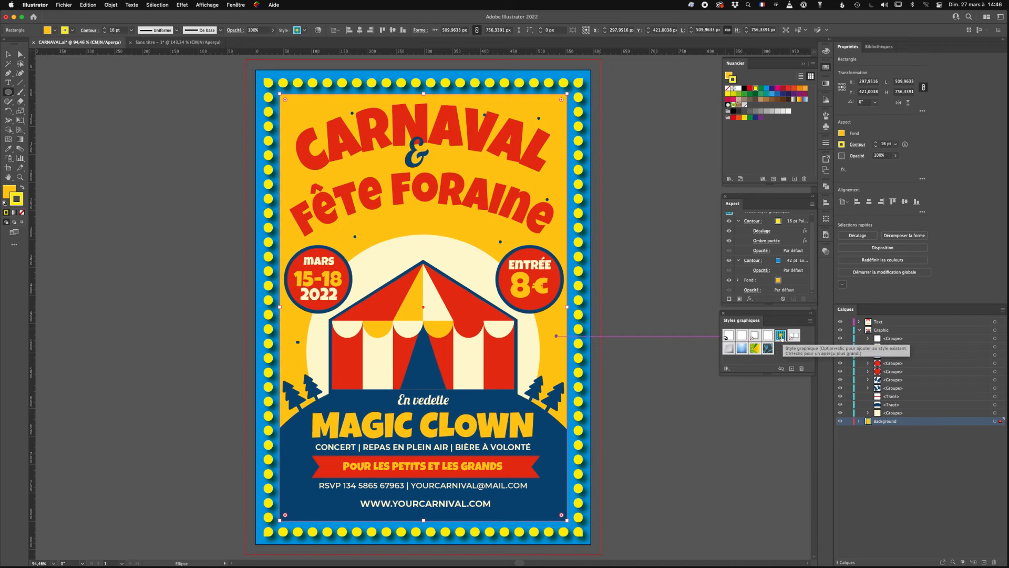
left_click(810, 321)
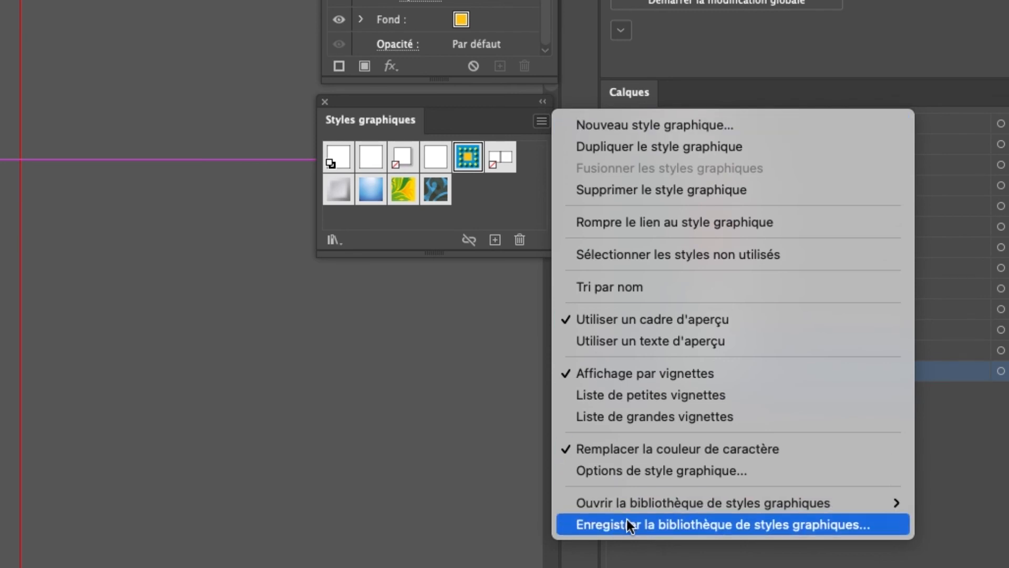
left_click(462, 429)
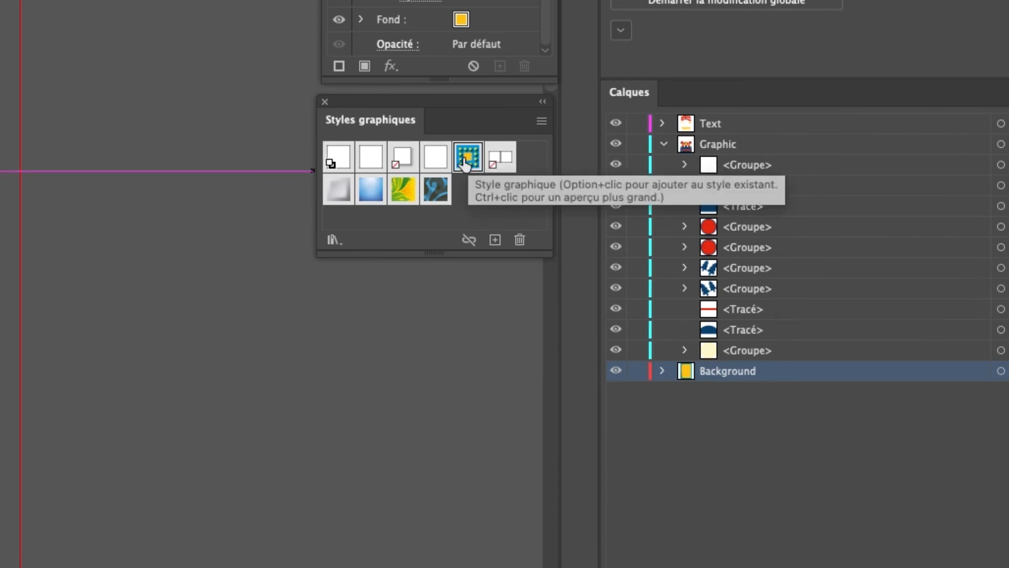
left_click(541, 121)
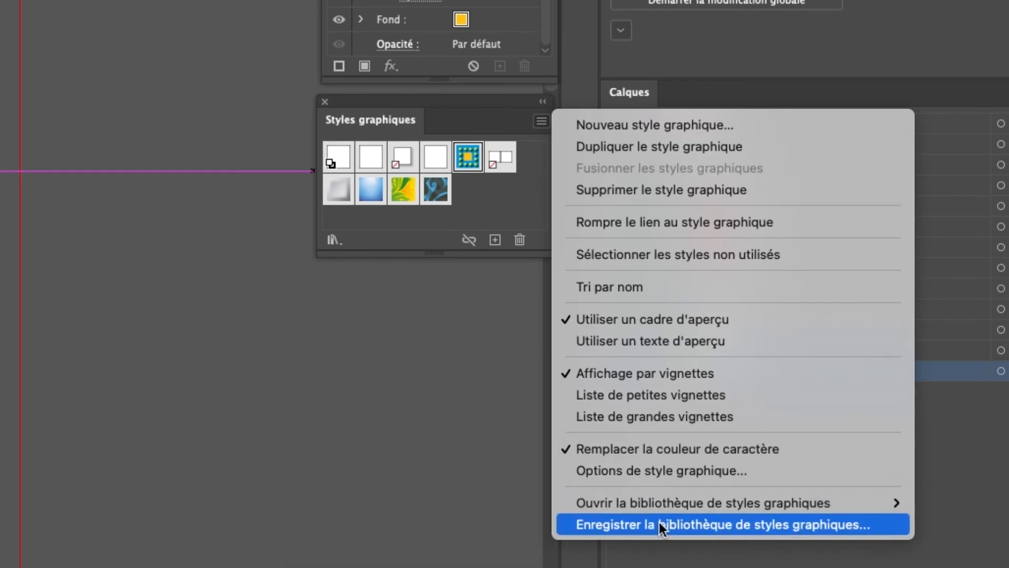
left_click(660, 524)
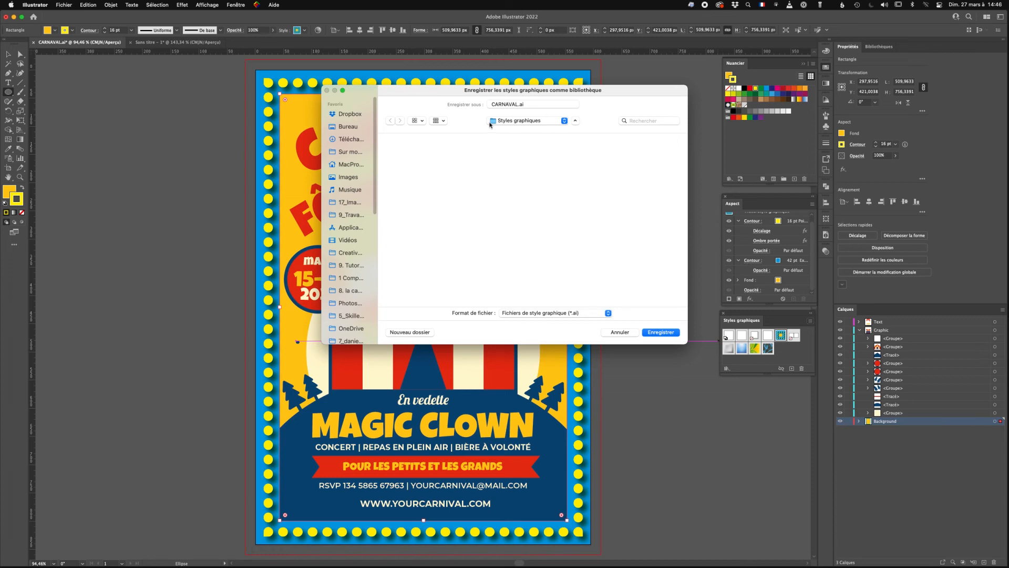
left_click(662, 333)
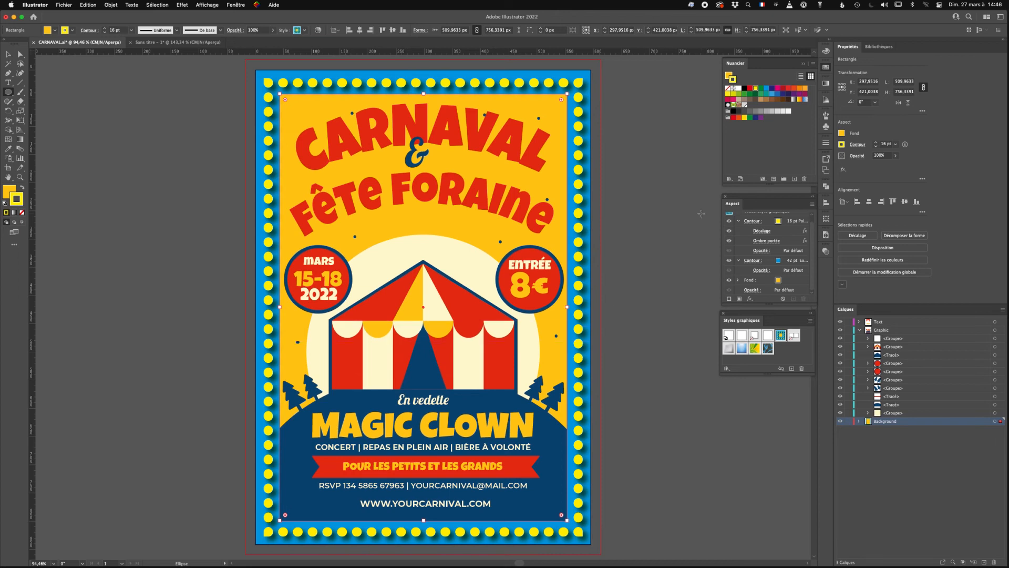
Step: Switch to the untitled document and open the user graphic style library CARNAVAL
left_click(205, 45)
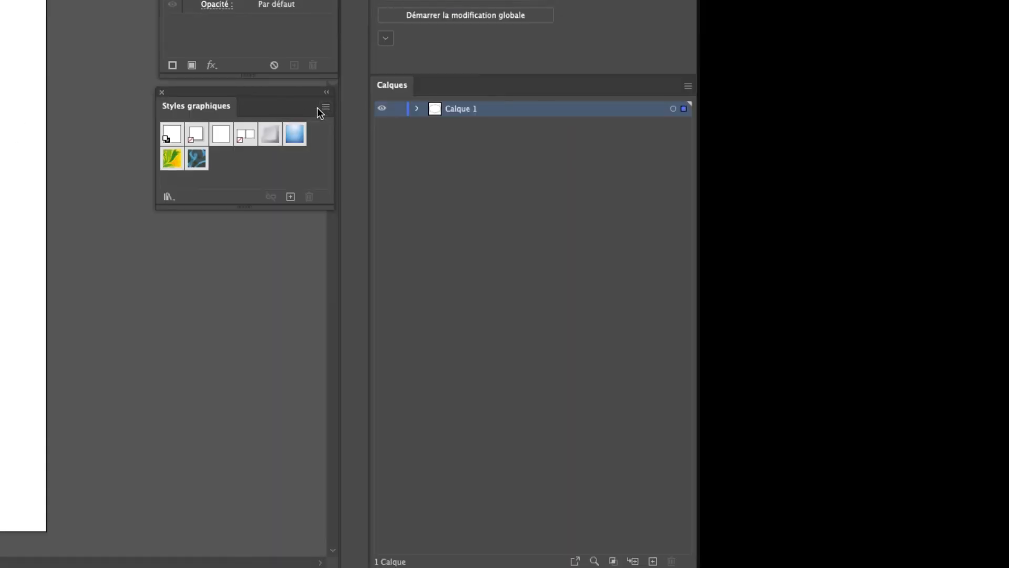
left_click(811, 321)
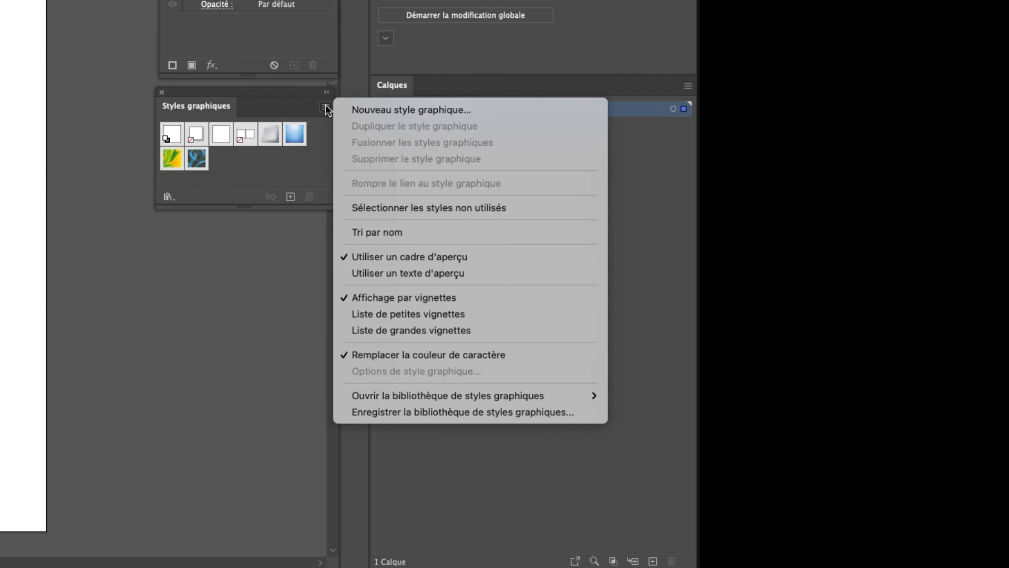
mouse_move(399, 396)
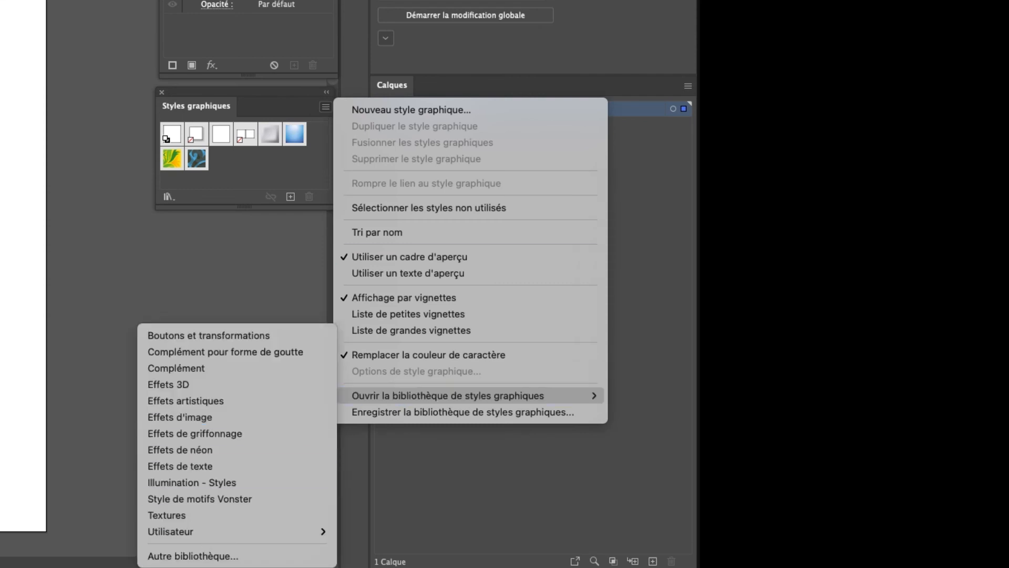
mouse_move(198, 534)
left_click(96, 530)
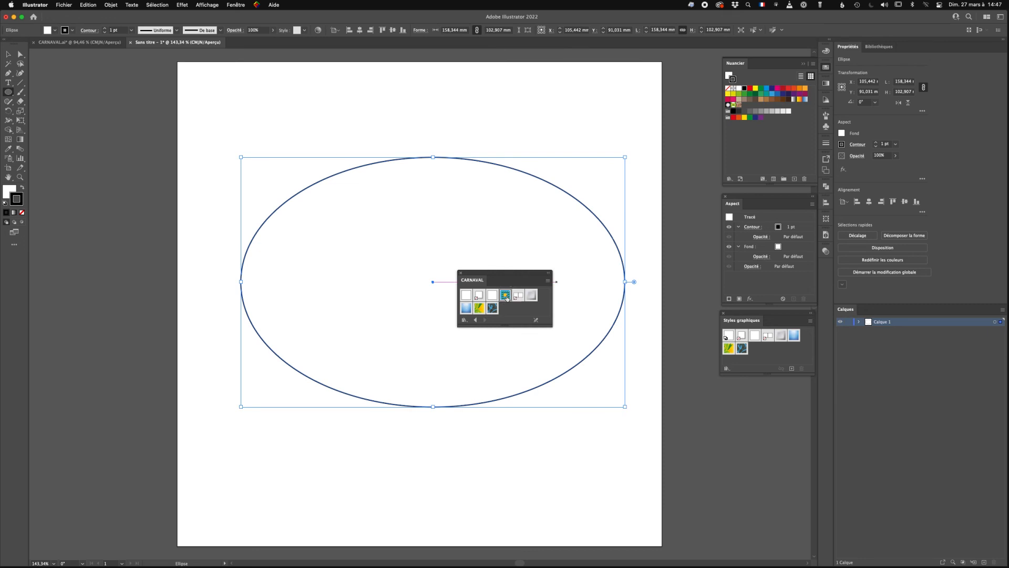
Step: Apply the dotted blue-and-yellow border style from the CARNAVAL library to the ellipse and move the library clear of the artboard
left_click(505, 295)
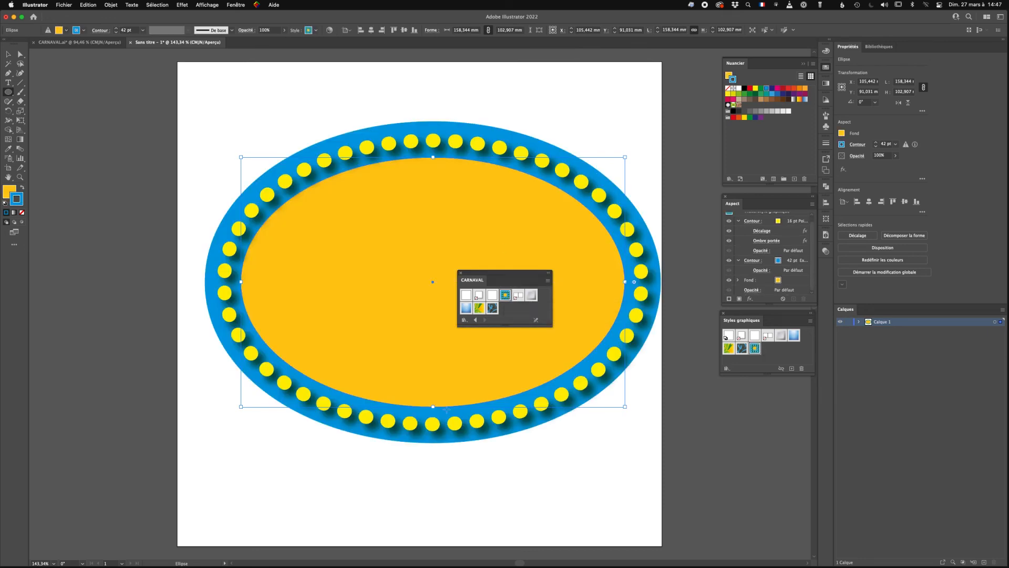
left_click_drag(476, 273, 730, 392)
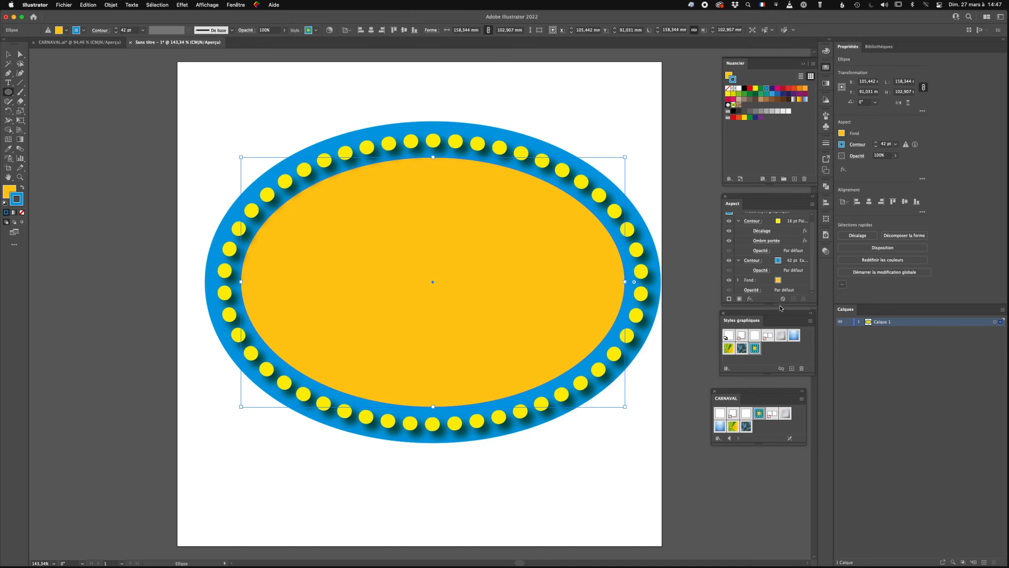
left_click_drag(771, 304, 771, 310)
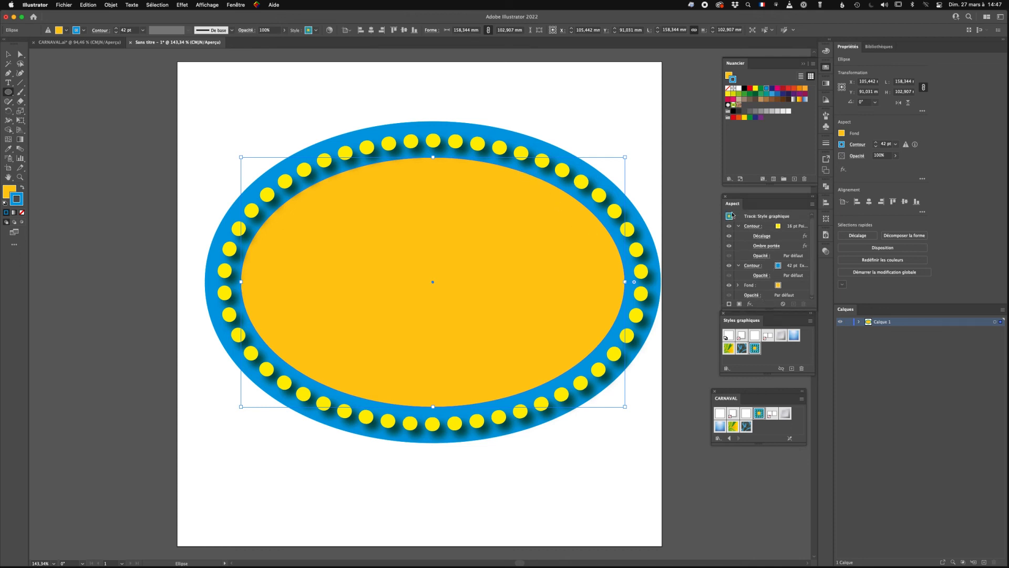
Step: Recolour the ellipse's 18 pt dotted stroke magenta and return to the CARNAVAL poster document
left_click(778, 227)
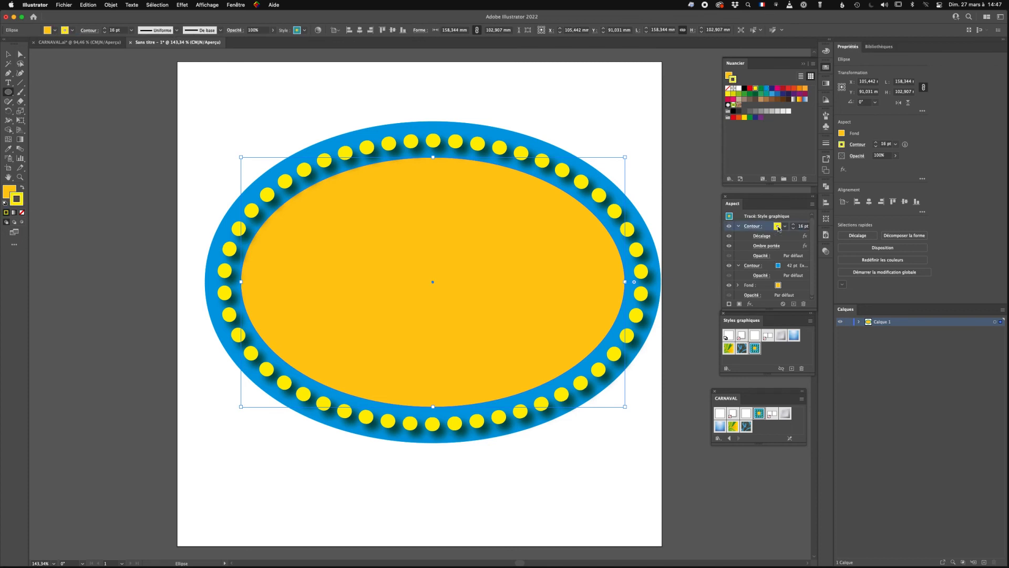
left_click(776, 227)
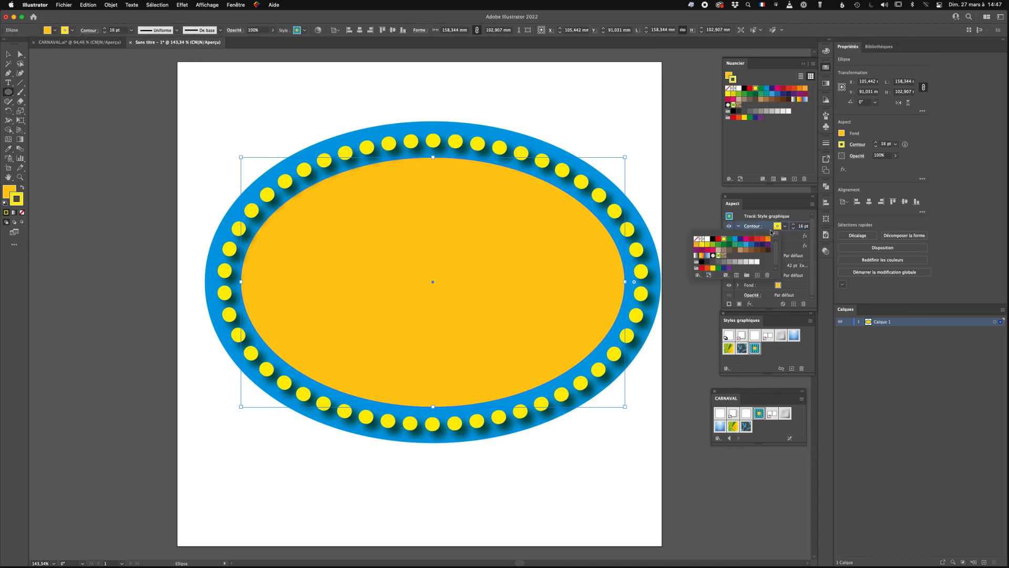
left_click(746, 238)
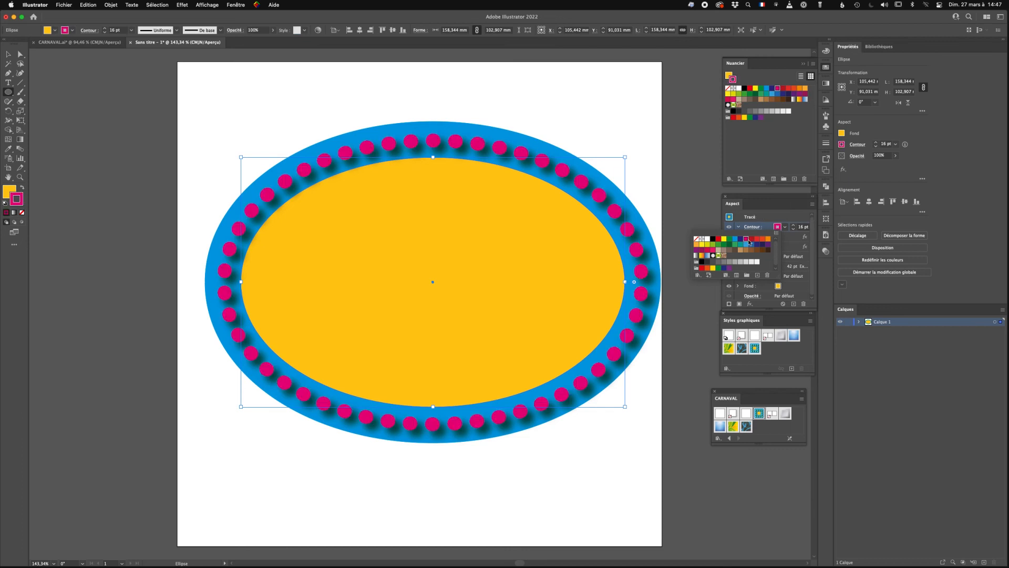
left_click(764, 218)
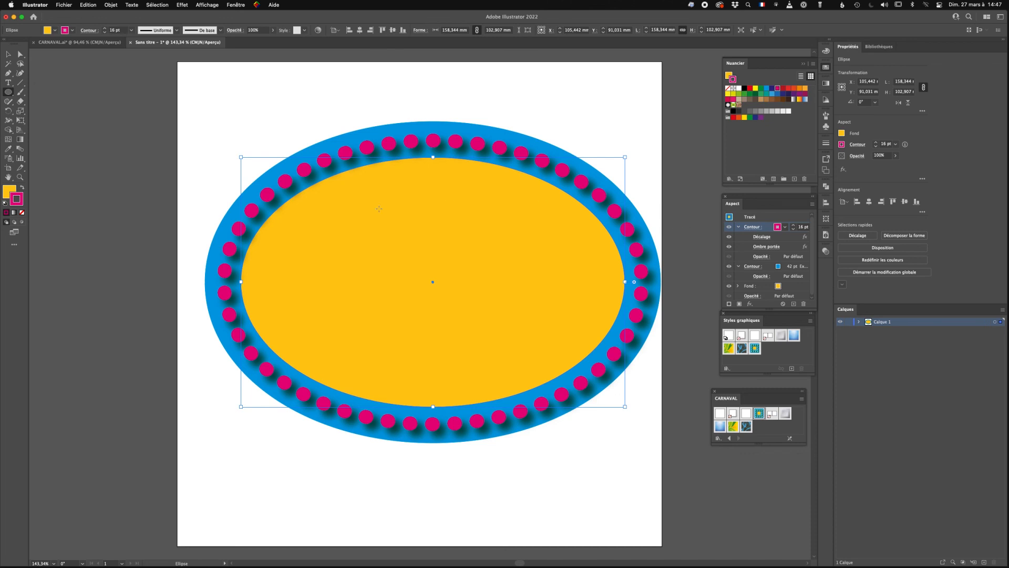
left_click(97, 43)
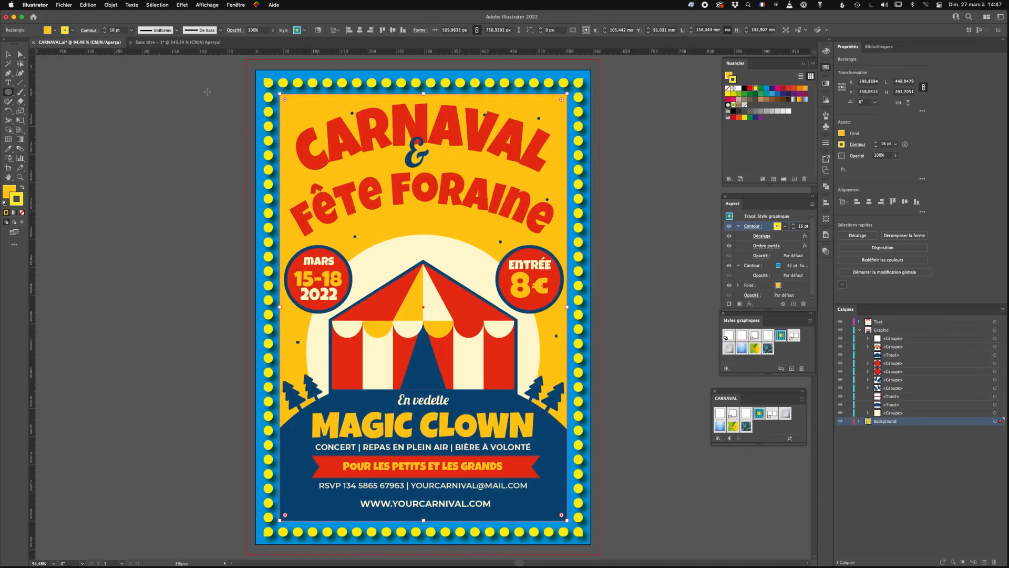